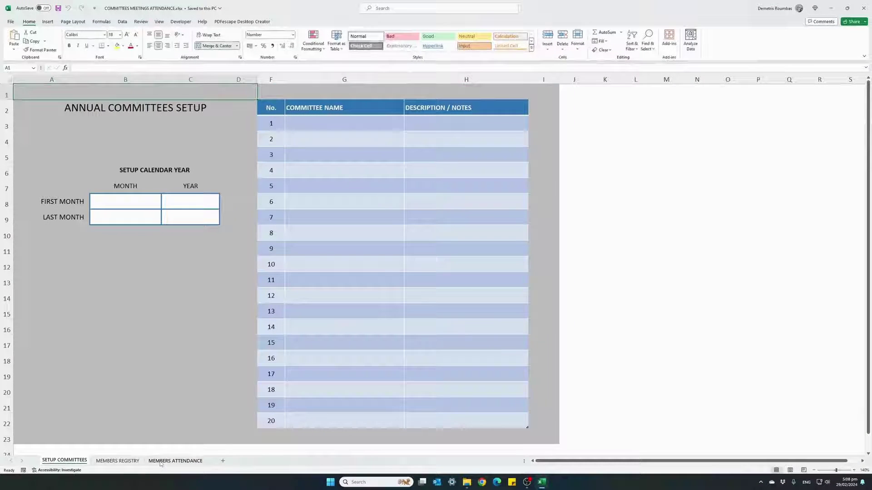
# Step: Look over the members registry and attendance sheets, then return to the committees setup sheet
pyautogui.click(109, 461)
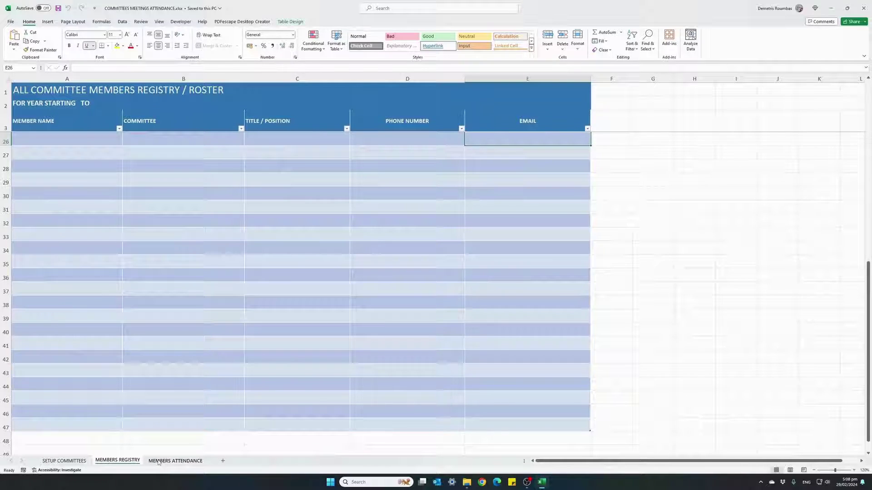
pyautogui.click(158, 461)
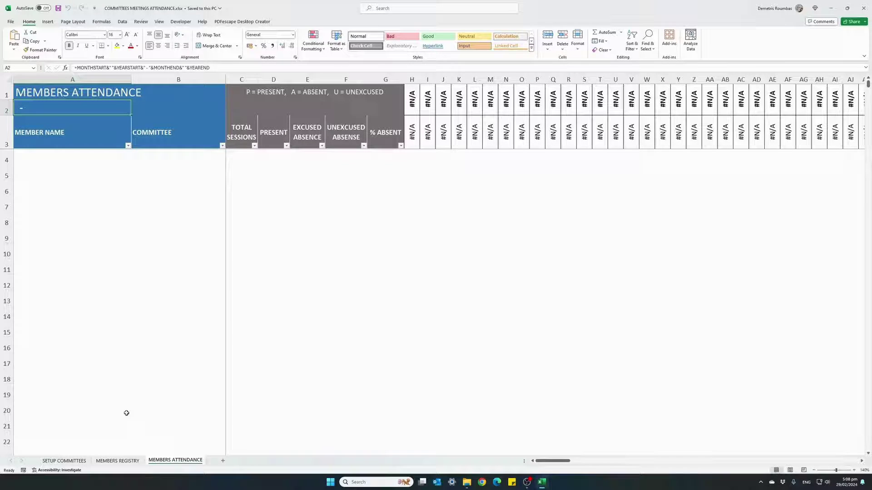
pyautogui.click(65, 461)
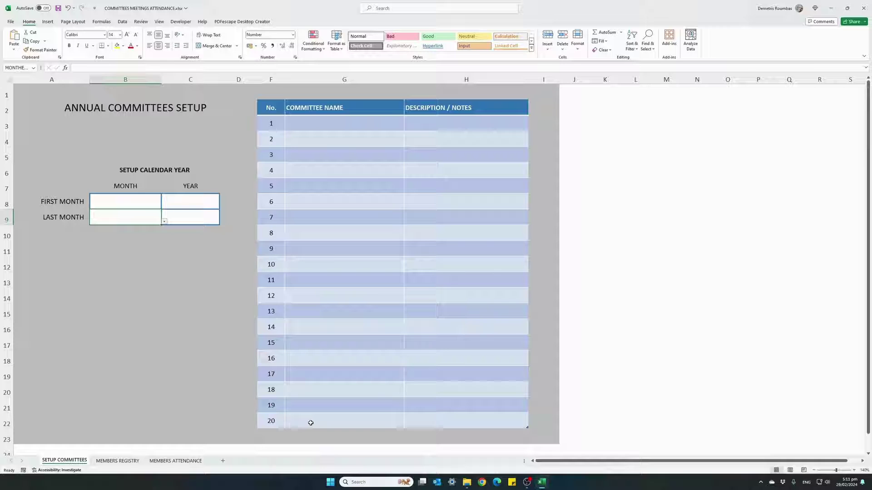
# Step: Set the calendar year to run from JANUARY 2024 to DECEMBER 2024
pyautogui.click(146, 201)
pyautogui.click(164, 207)
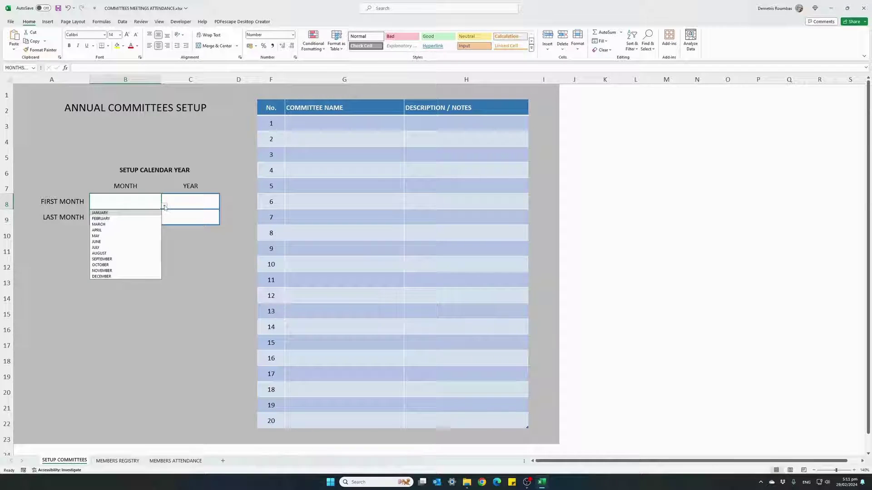
pyautogui.click(130, 213)
pyautogui.click(179, 205)
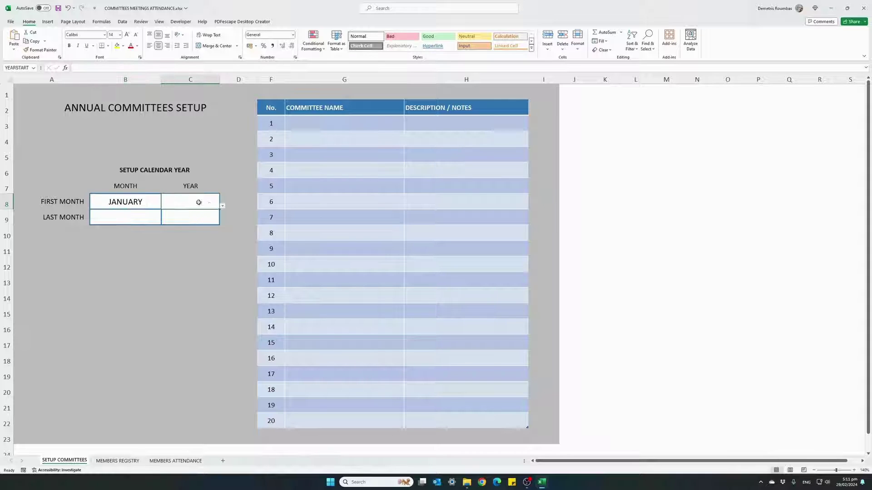
pyautogui.click(222, 206)
pyautogui.click(175, 218)
pyautogui.click(157, 217)
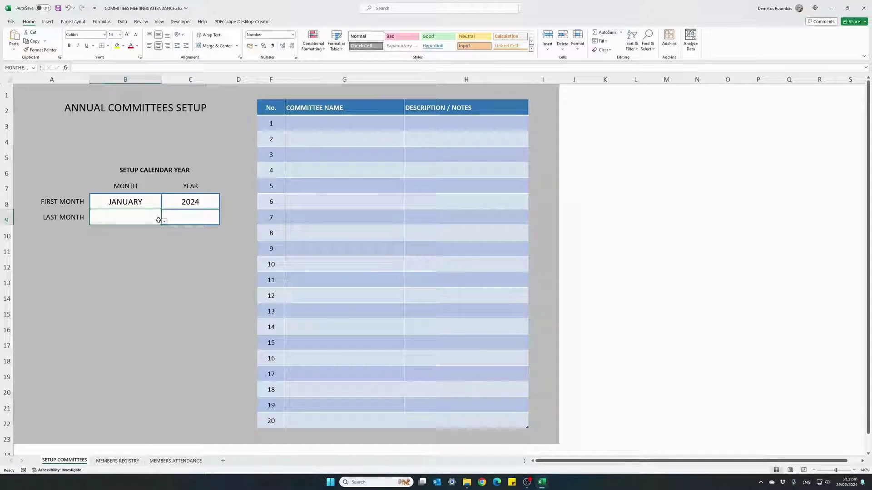
pyautogui.click(164, 221)
pyautogui.click(116, 293)
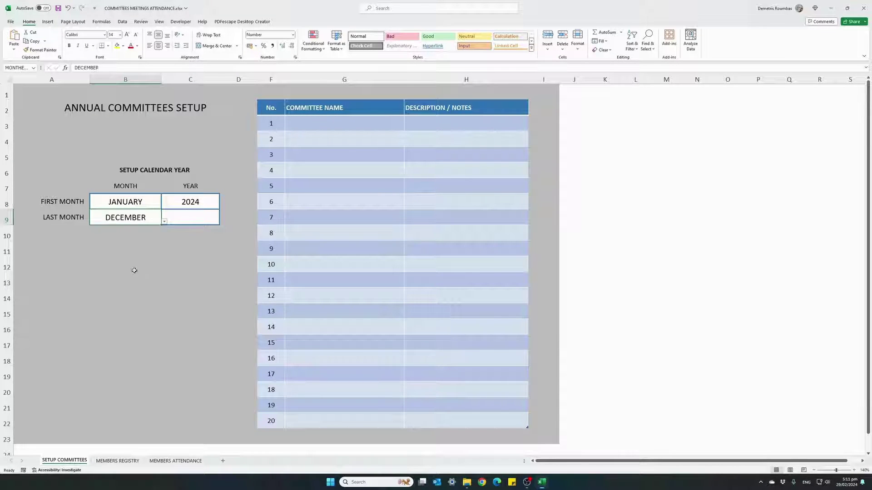
pyautogui.click(188, 218)
pyautogui.write('202')
pyautogui.click(168, 234)
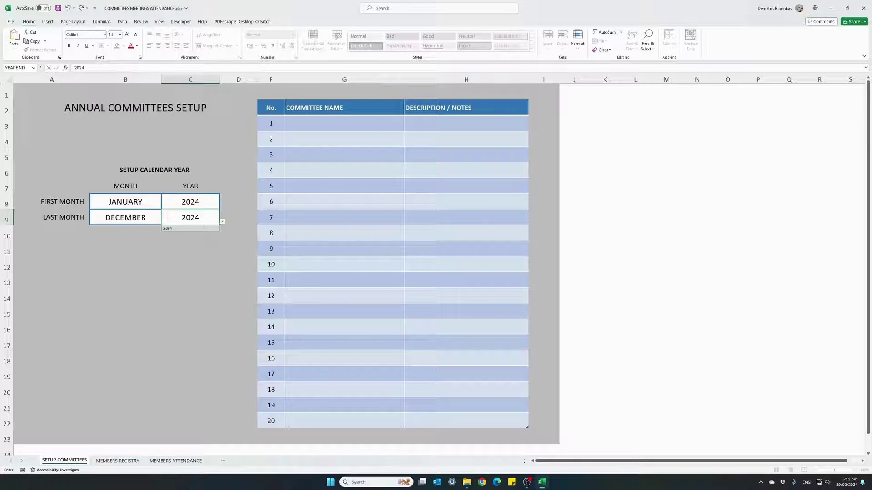
# Step: Enter COMMITTEE 1 in G3 and fill it down to COMMITTEE 10 in G12
pyautogui.click(336, 125)
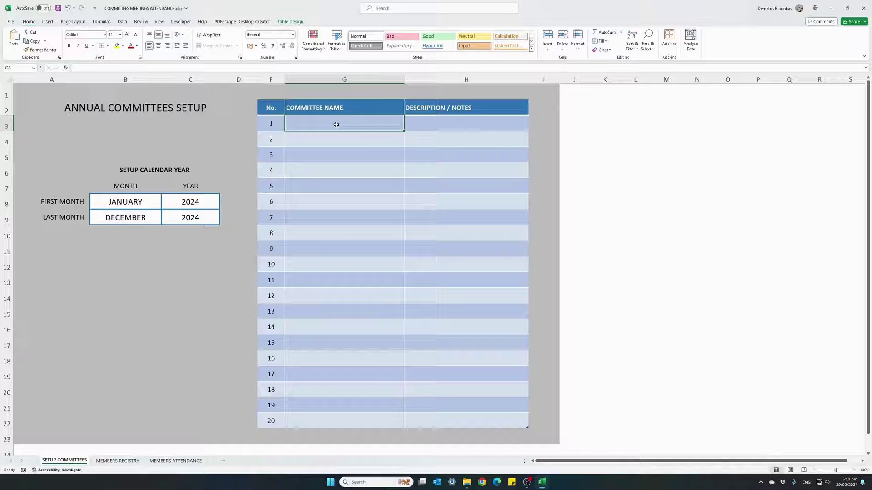
pyautogui.write('COMMITTEE')
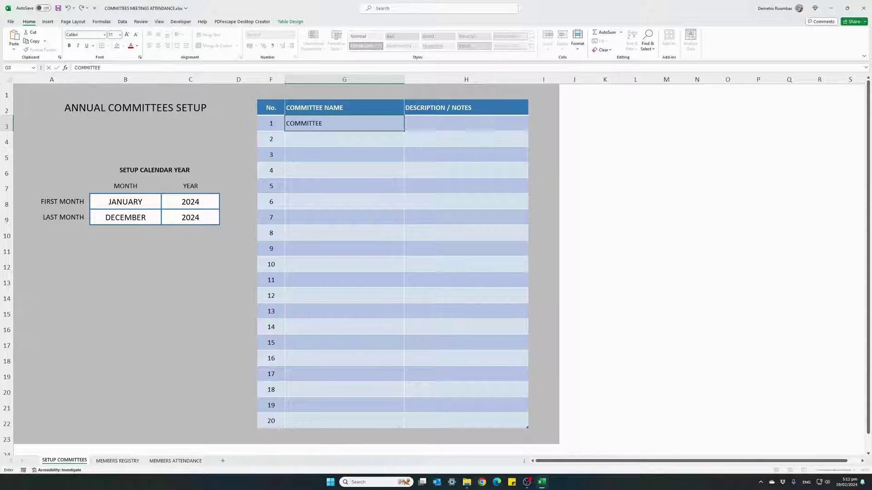
pyautogui.write(' 1')
pyautogui.press('Return')
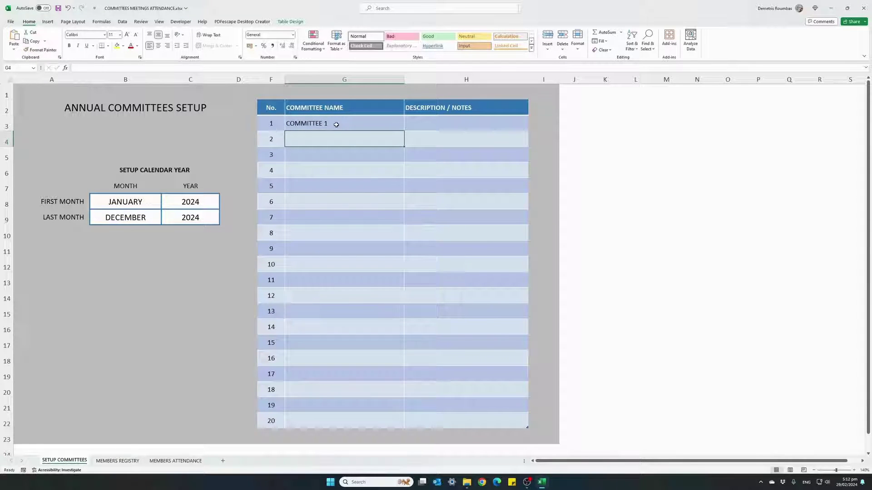
pyautogui.click(336, 125)
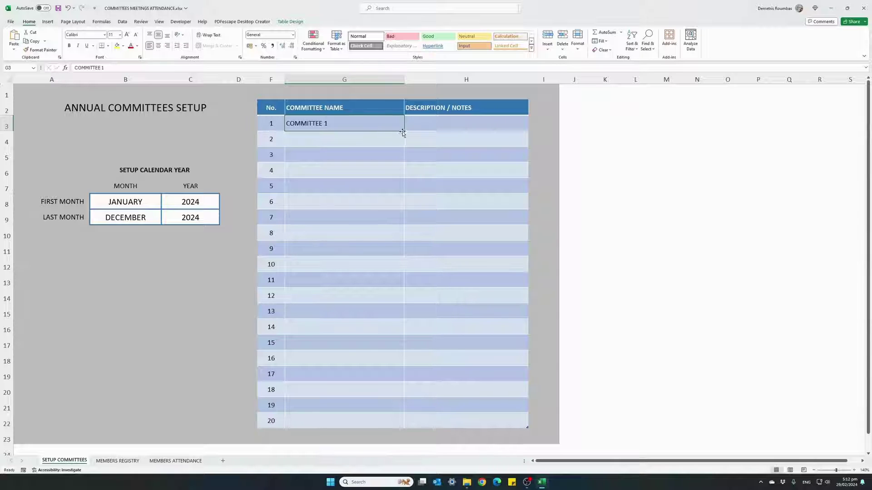
pyautogui.moveTo(404, 130); pyautogui.dragTo(389, 267)
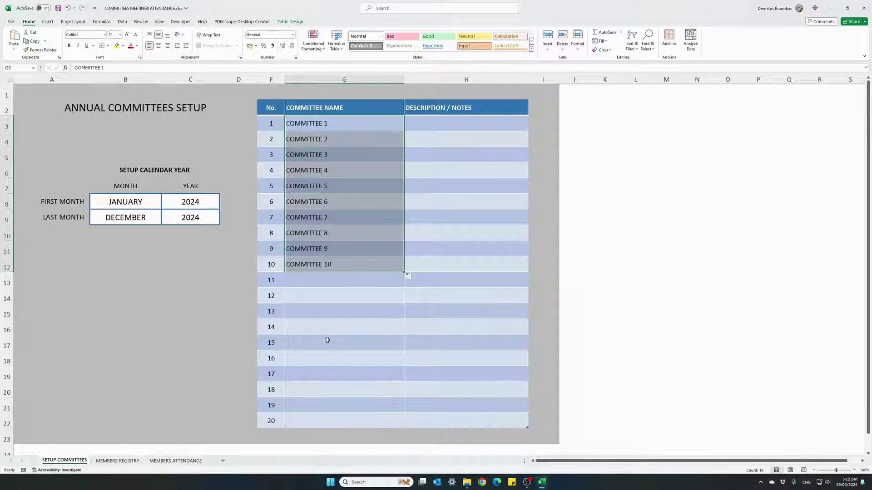
pyautogui.click(312, 379)
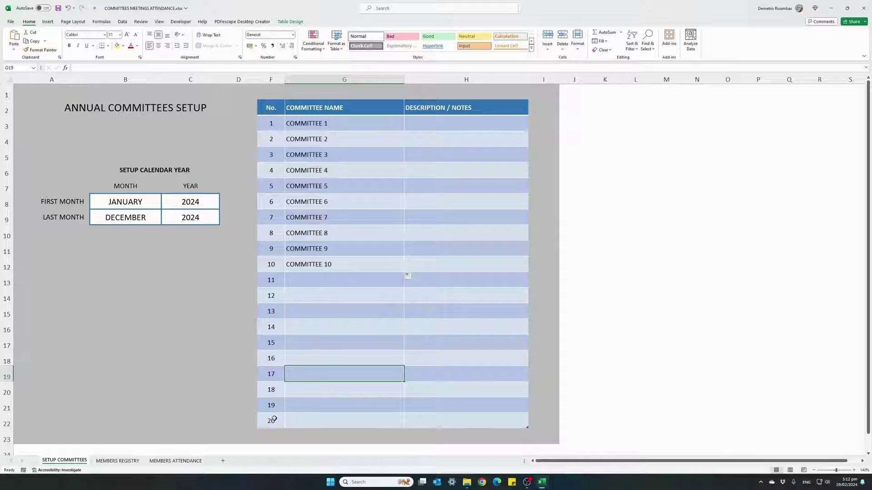
pyautogui.click(439, 129)
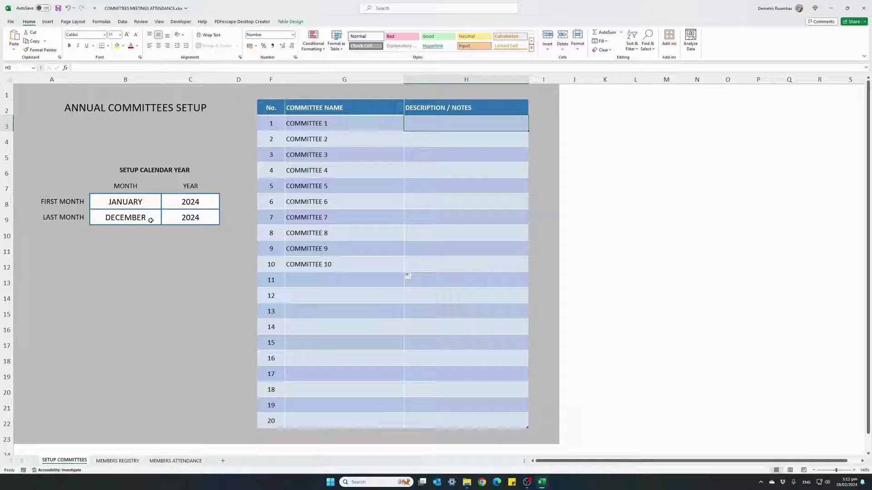
# Step: Show the MEMBERS ATTENDANCE sheet and browse its daily date columns from Mon-01 January
pyautogui.click(173, 461)
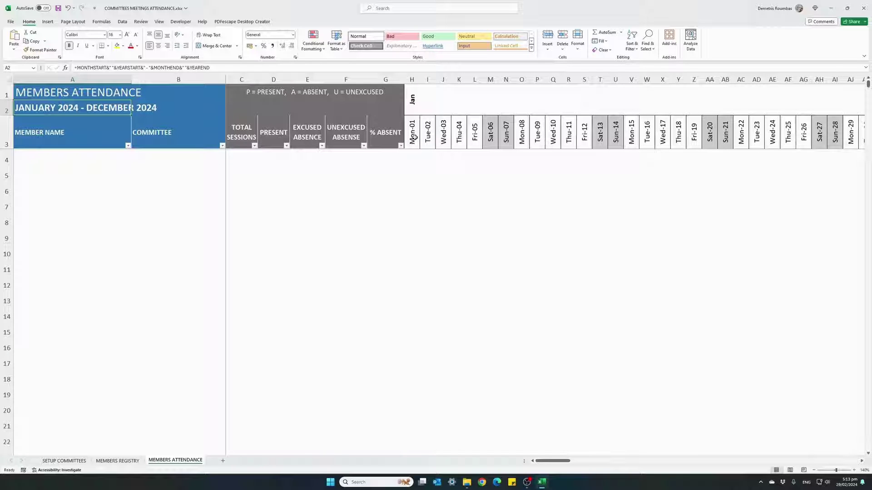
pyautogui.moveTo(546, 462); pyautogui.dragTo(594, 466)
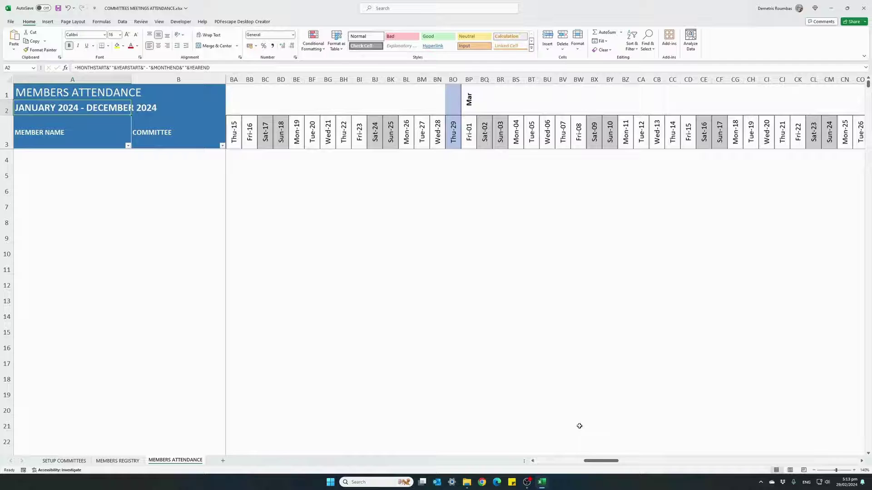
pyautogui.moveTo(599, 462); pyautogui.dragTo(552, 462)
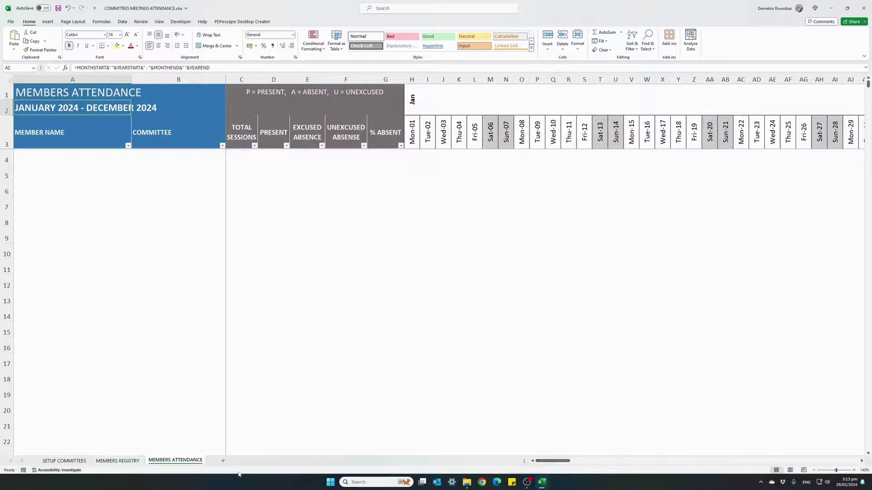
# Step: On the MEMBERS REGISTRY sheet, enter NAME 1, NAME 2 and NAME 3 in A26:A28
pyautogui.click(68, 461)
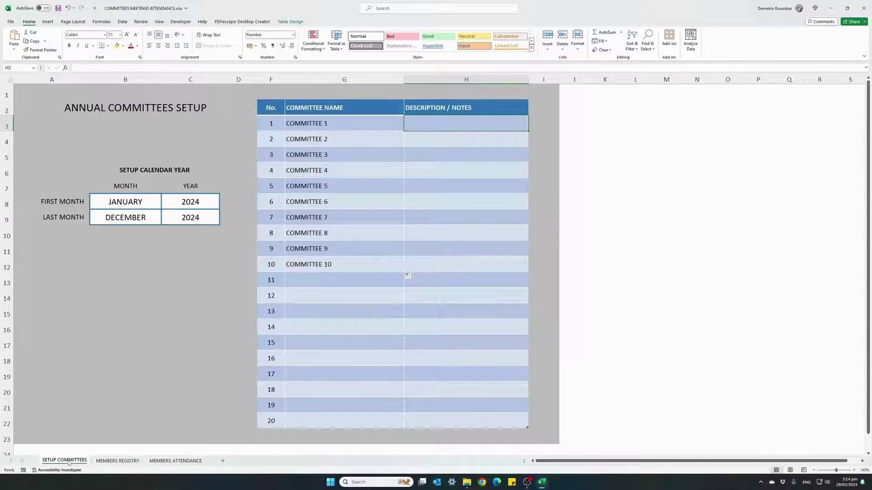
pyautogui.click(118, 461)
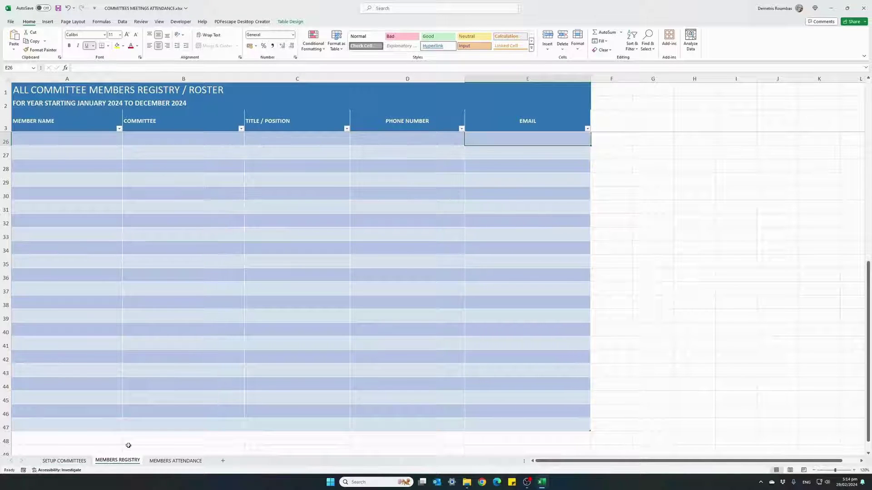
pyautogui.click(95, 141)
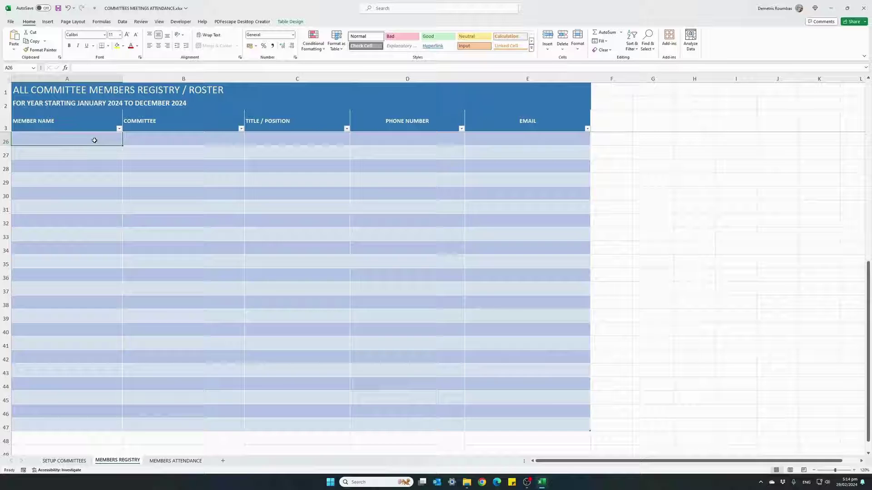
pyautogui.write('NAME ')
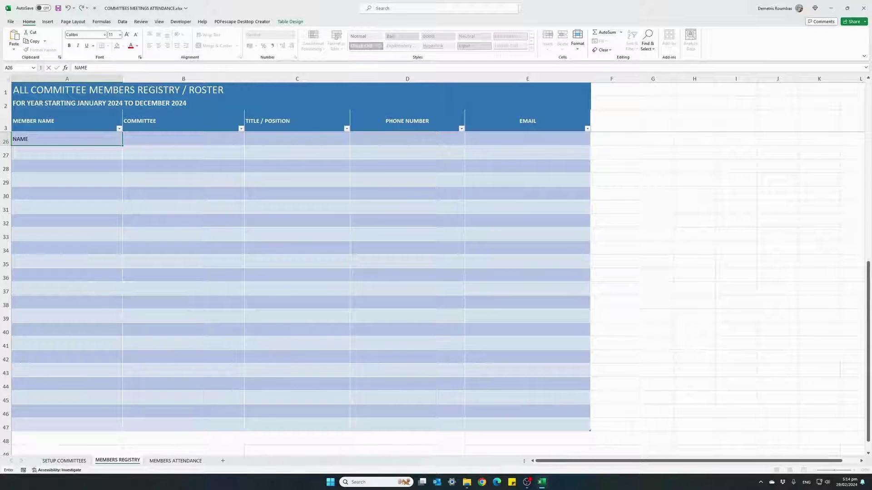
pyautogui.write('1')
pyautogui.press('Return')
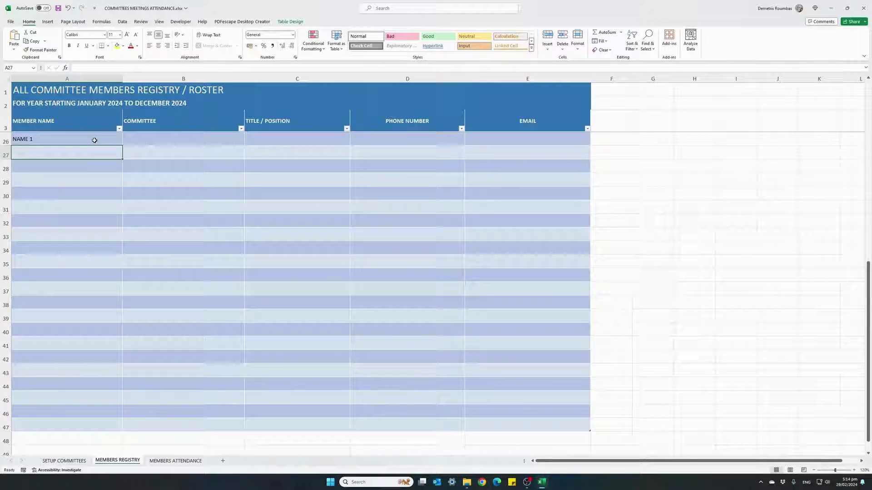
pyautogui.write('NAME 2')
pyautogui.press('Return')
pyautogui.write('NAME')
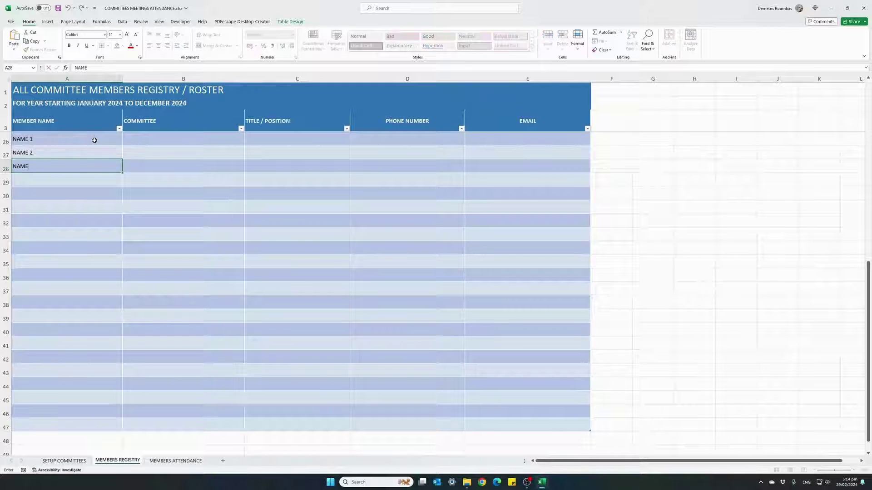
pyautogui.write(' 3')
pyautogui.press('Return')
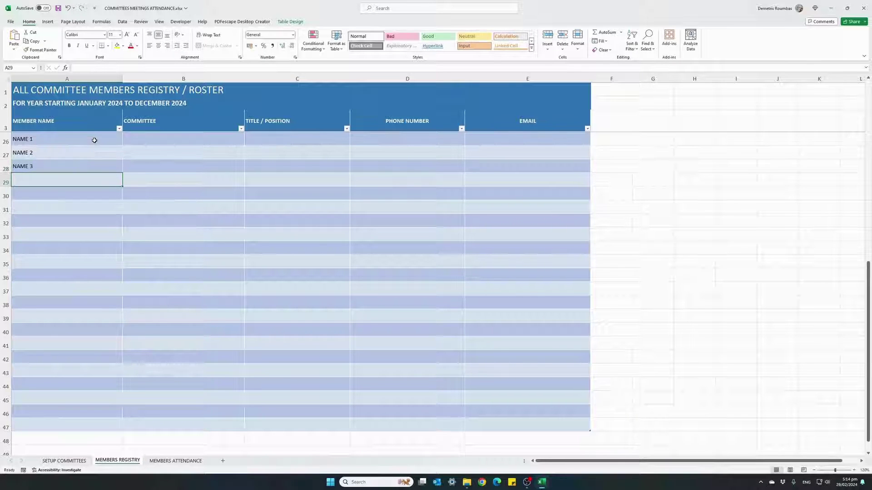
# Step: Assign COMMITTEE 1, 2 and 3 to NAME 1, NAME 2 and NAME 3
pyautogui.click(235, 144)
pyautogui.click(247, 142)
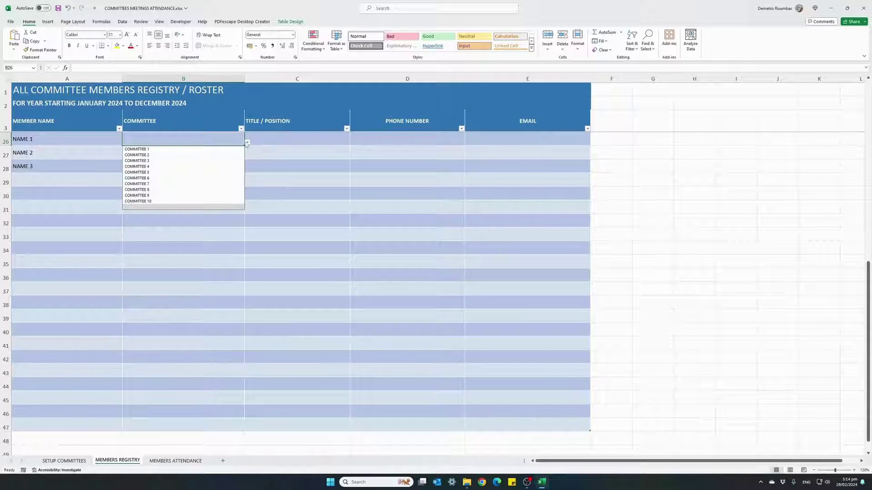
pyautogui.click(174, 150)
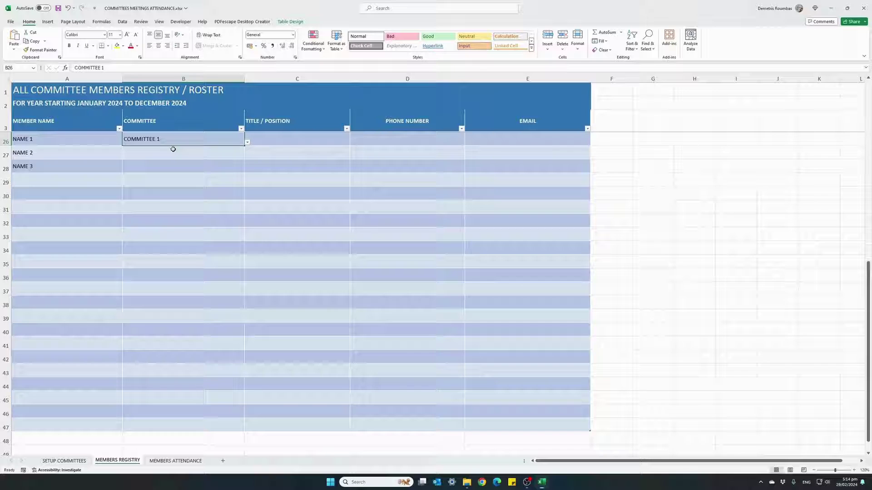
pyautogui.click(175, 152)
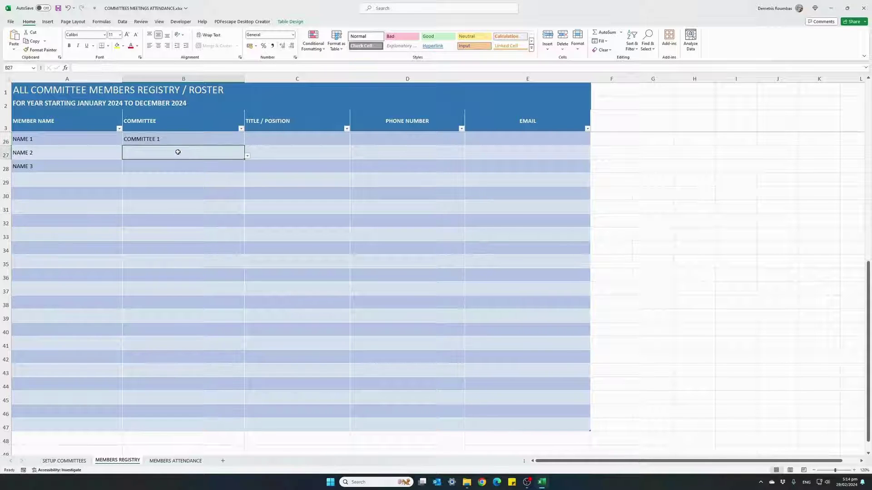
pyautogui.click(248, 155)
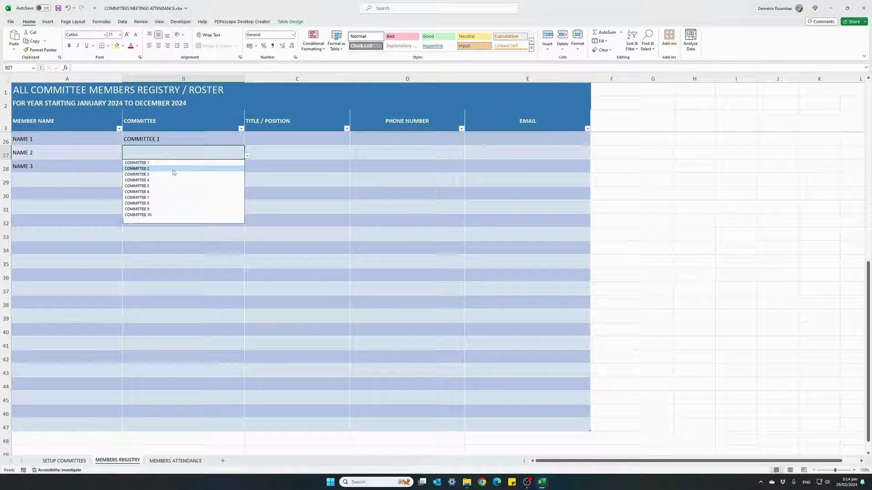
pyautogui.click(173, 168)
pyautogui.click(203, 166)
pyautogui.click(248, 170)
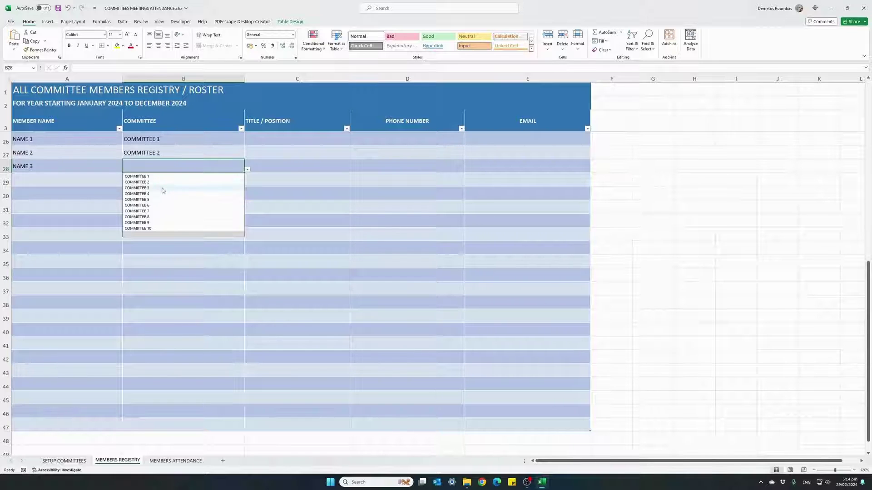
pyautogui.click(163, 188)
# Step: Add a row 29 entry for NAME 1 assigned to COMMITTEE 2
pyautogui.click(93, 180)
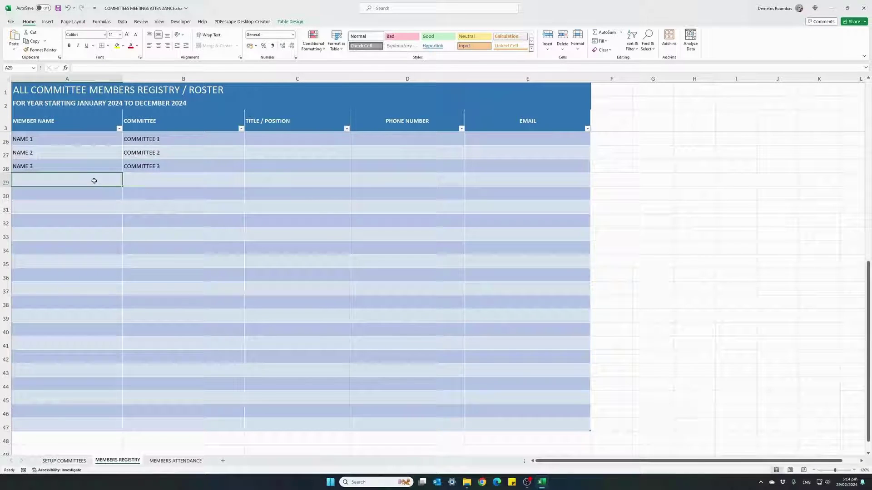
pyautogui.click(56, 137)
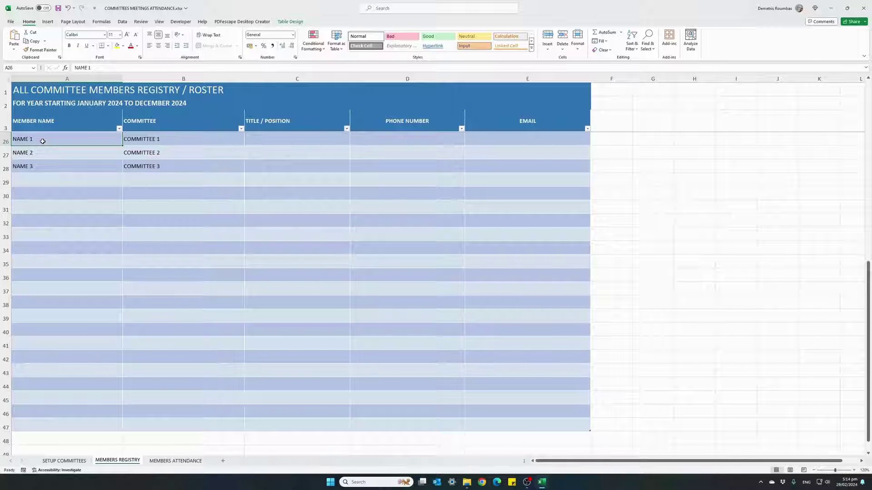
pyautogui.click(49, 180)
pyautogui.write('NAME 1')
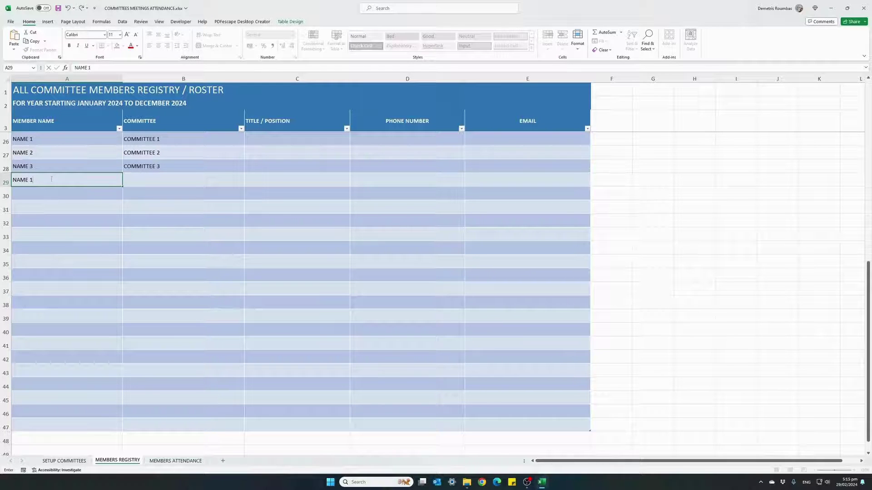
pyautogui.press('Tab')
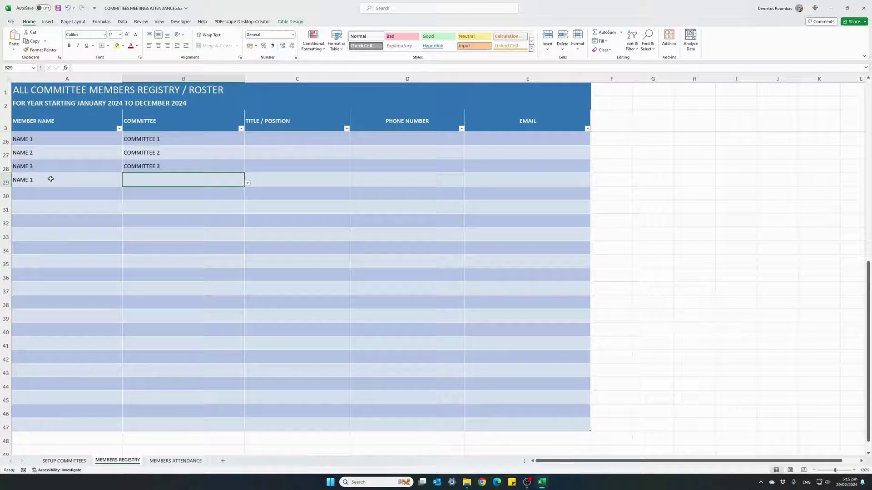
pyautogui.click(247, 183)
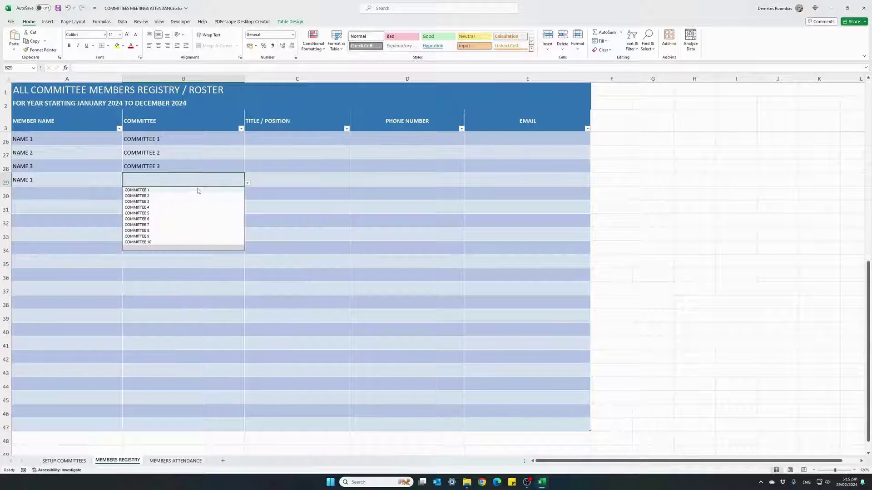
pyautogui.click(189, 196)
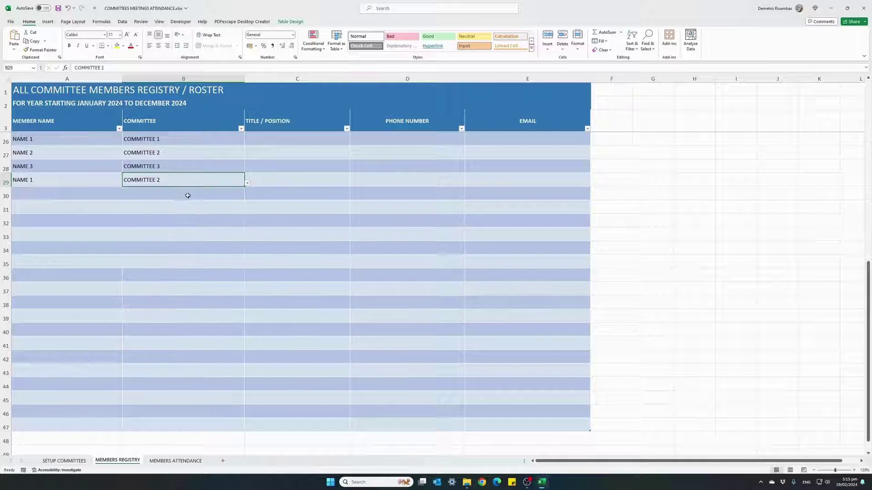
# Step: Enter NAME 4 and NAME 5, then fill the member names down to NAME 21 in row 47
pyautogui.click(91, 192)
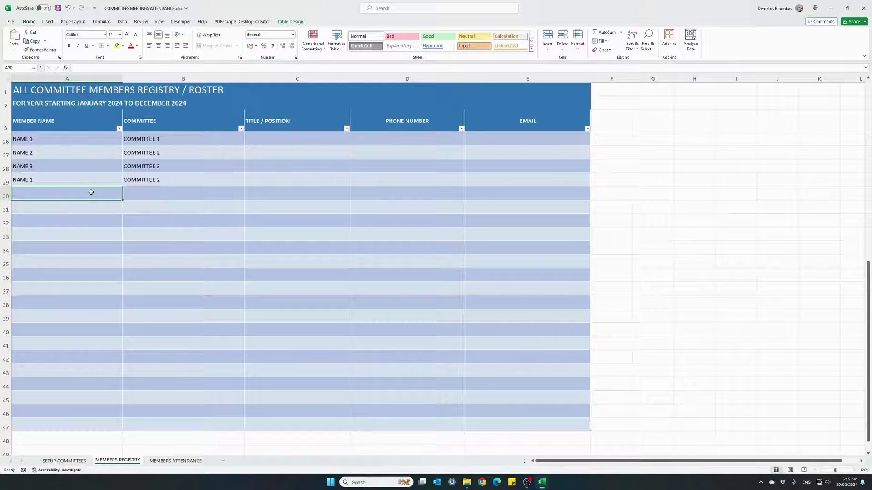
pyautogui.write('NAME 4')
pyautogui.press('Return')
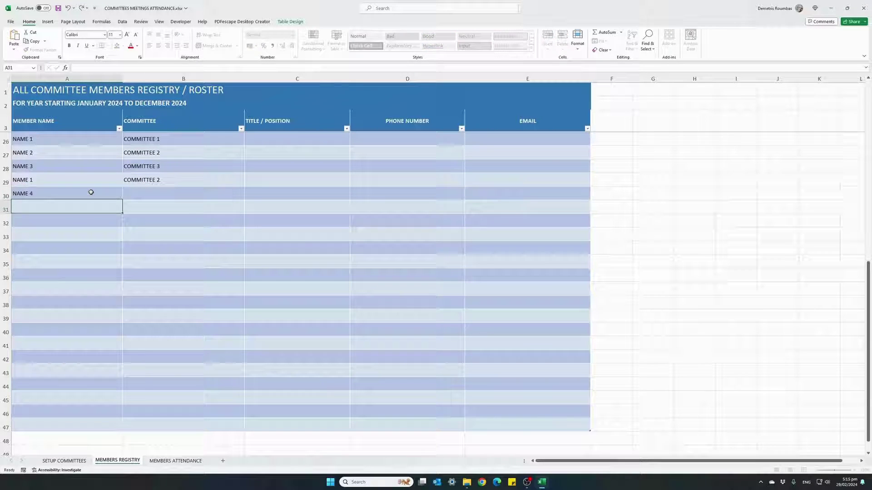
pyautogui.write('NAME 5')
pyautogui.press('Return')
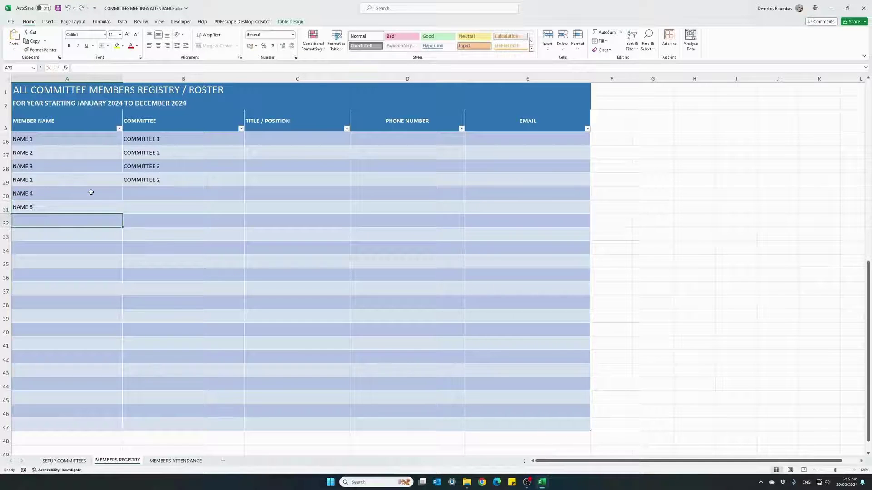
pyautogui.click(95, 207)
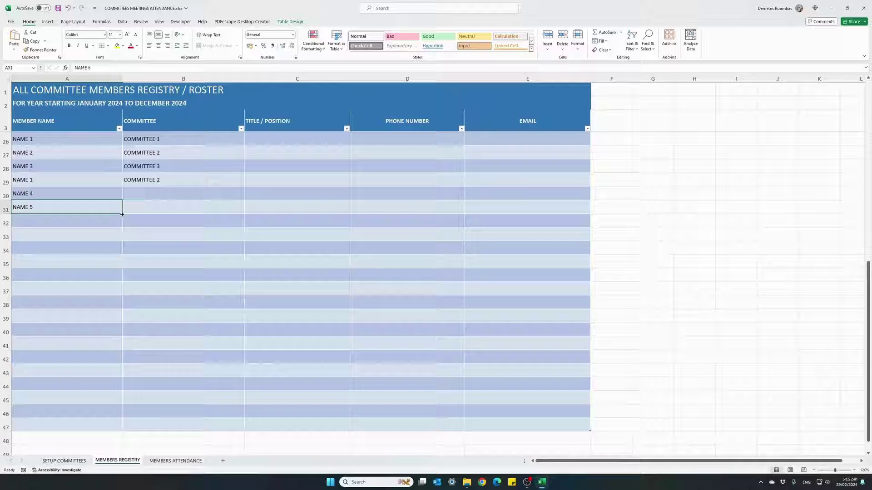
pyautogui.moveTo(122, 214); pyautogui.dragTo(105, 432)
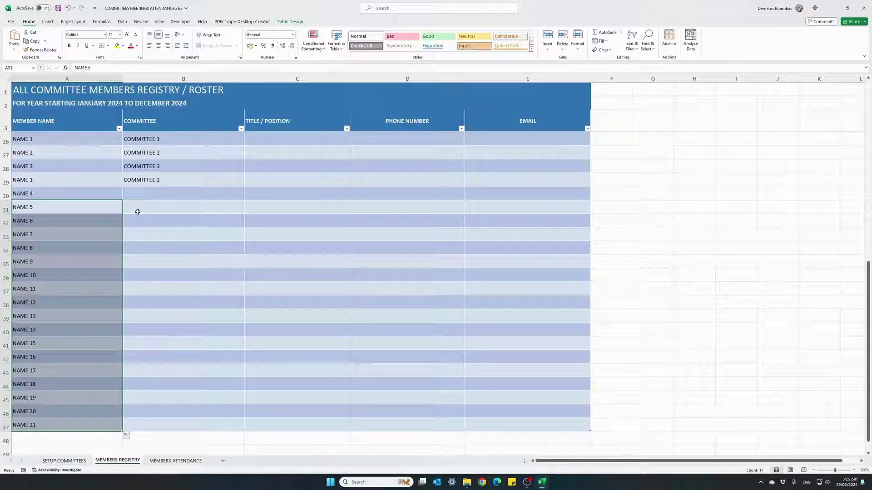
# Step: Assign COMMITTEE 2 to NAME 4 and NAME 5, and COMMITTEE 1 to NAME 6
pyautogui.click(162, 193)
pyautogui.click(248, 197)
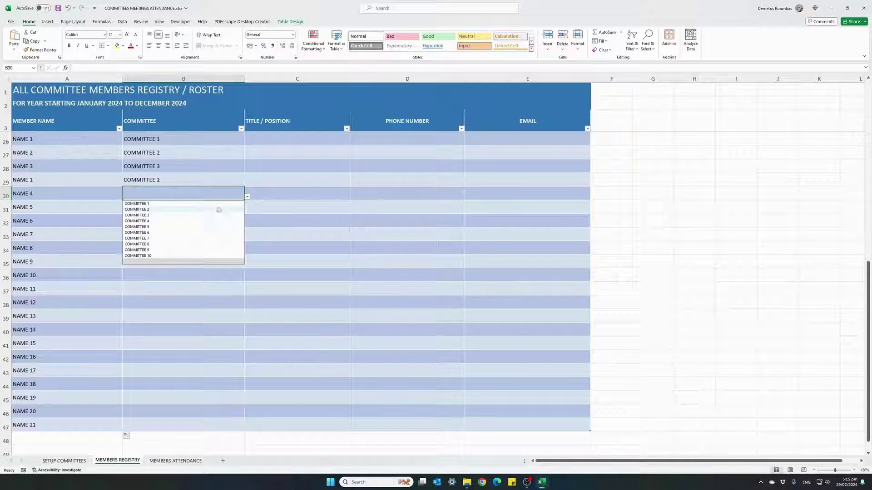
pyautogui.click(180, 210)
pyautogui.click(210, 209)
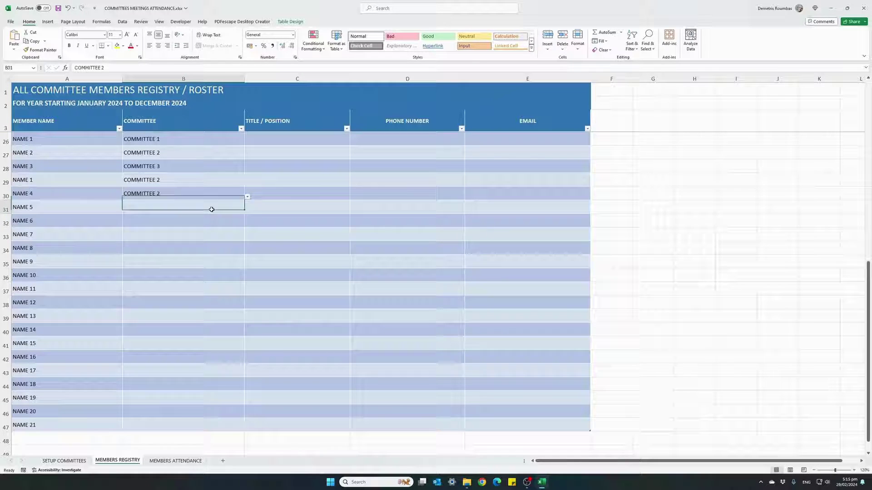
pyautogui.click(248, 210)
pyautogui.click(195, 223)
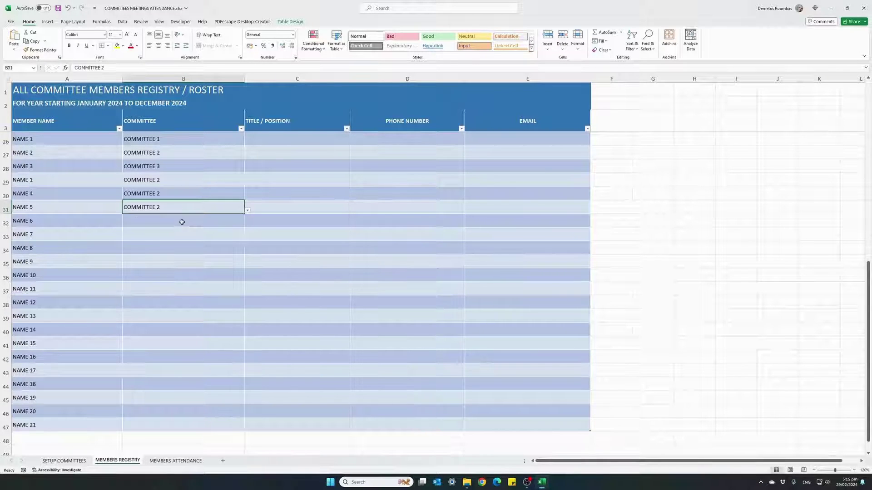
pyautogui.click(236, 222)
pyautogui.click(247, 223)
pyautogui.click(182, 231)
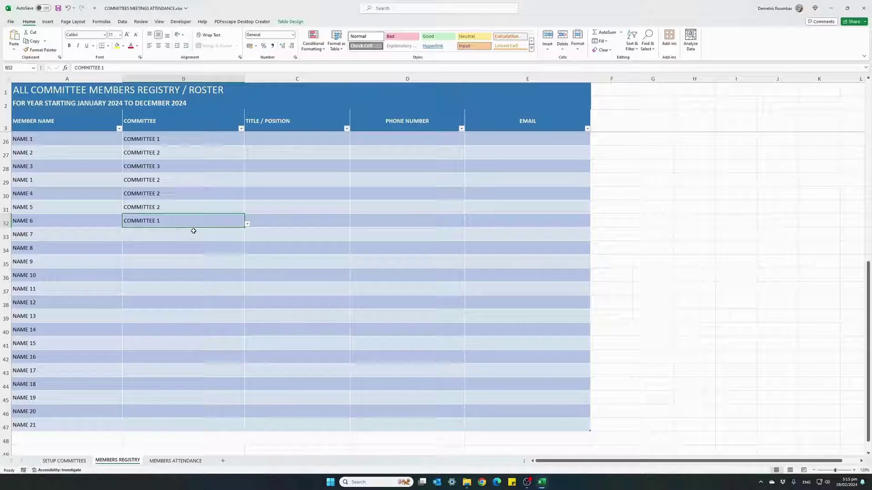
# Step: Assign COMMITTEE 1 to NAME 7 and COMMITTEE 6 to NAME 8 and NAME 9
pyautogui.click(222, 236)
pyautogui.click(247, 238)
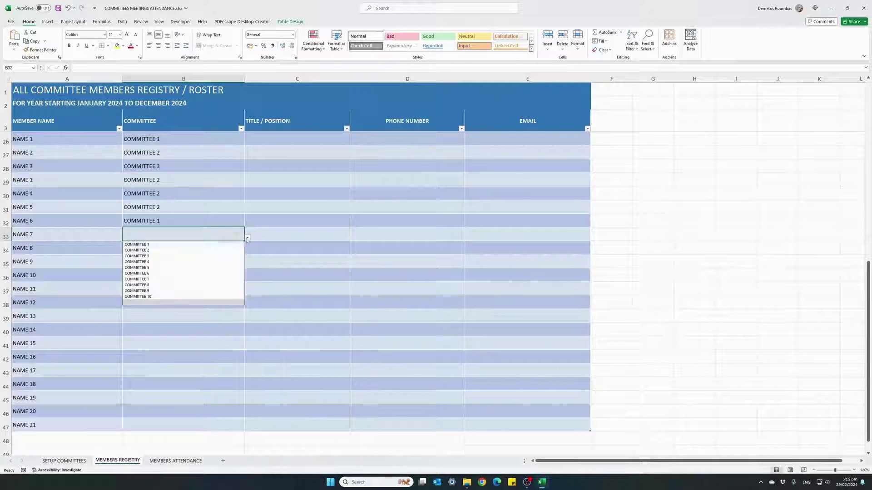
pyautogui.click(200, 245)
pyautogui.click(229, 253)
pyautogui.click(248, 251)
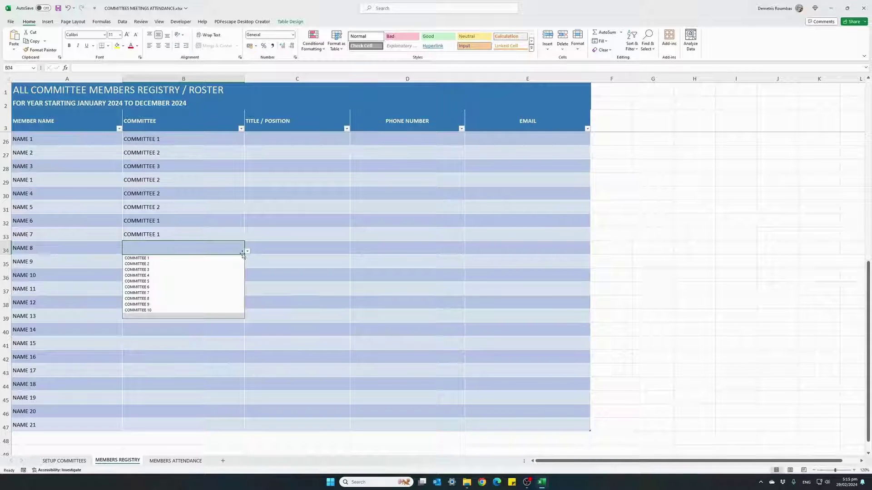
pyautogui.click(183, 288)
pyautogui.click(226, 262)
pyautogui.click(248, 264)
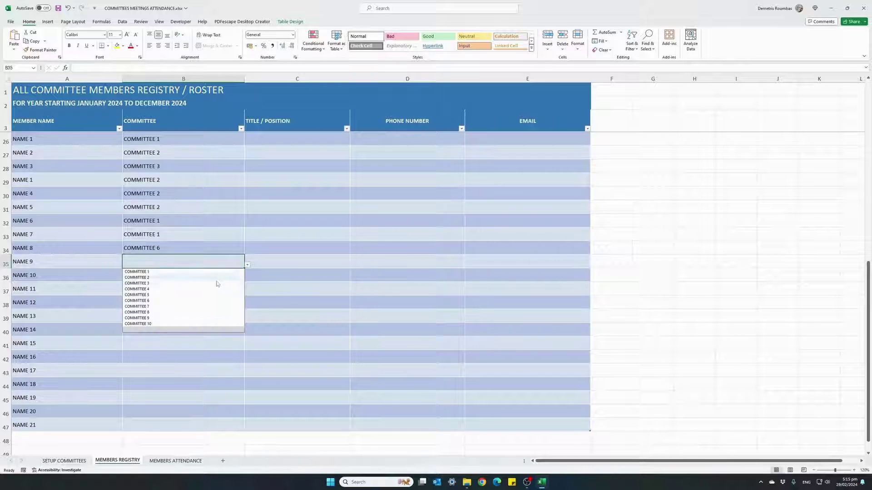
pyautogui.click(189, 302)
# Step: Assign COMMITTEE 8 to NAME 10 and NAME 11, and COMMITTEE 6 to NAME 12
pyautogui.click(189, 280)
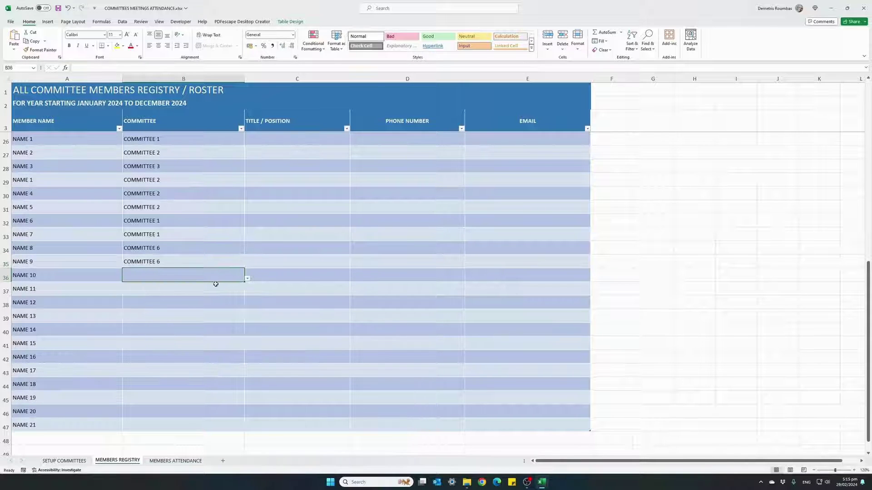
pyautogui.click(247, 278)
pyautogui.click(173, 325)
pyautogui.click(195, 292)
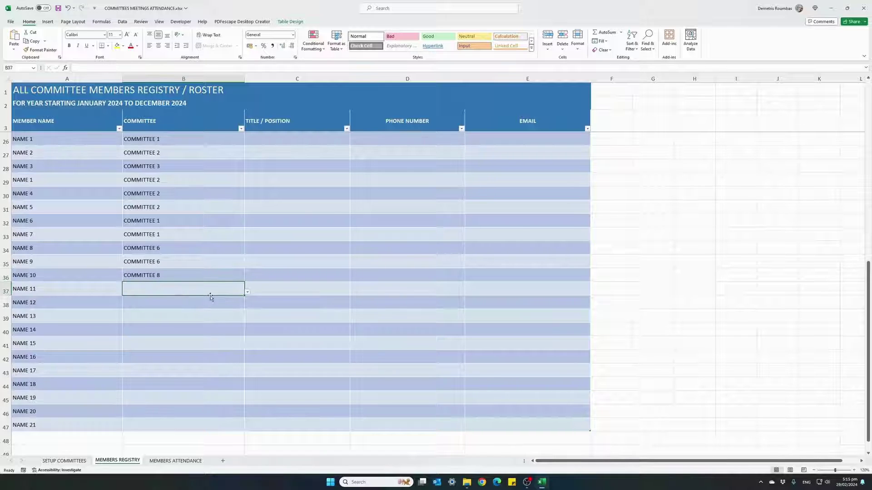
pyautogui.click(248, 293)
pyautogui.click(164, 339)
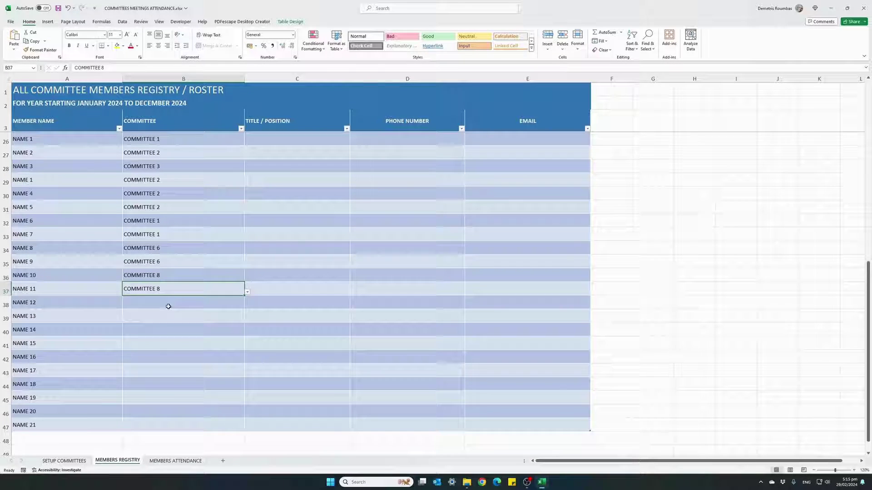
pyautogui.click(229, 307)
pyautogui.click(248, 306)
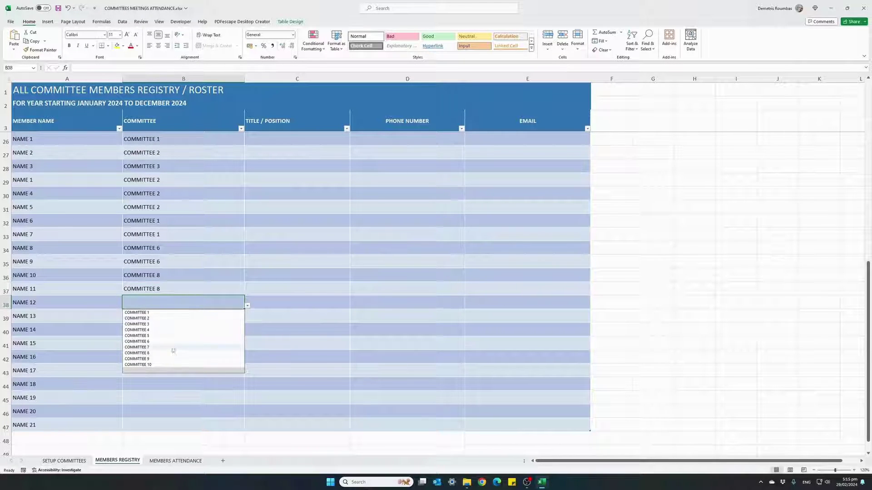
pyautogui.click(171, 341)
pyautogui.click(177, 320)
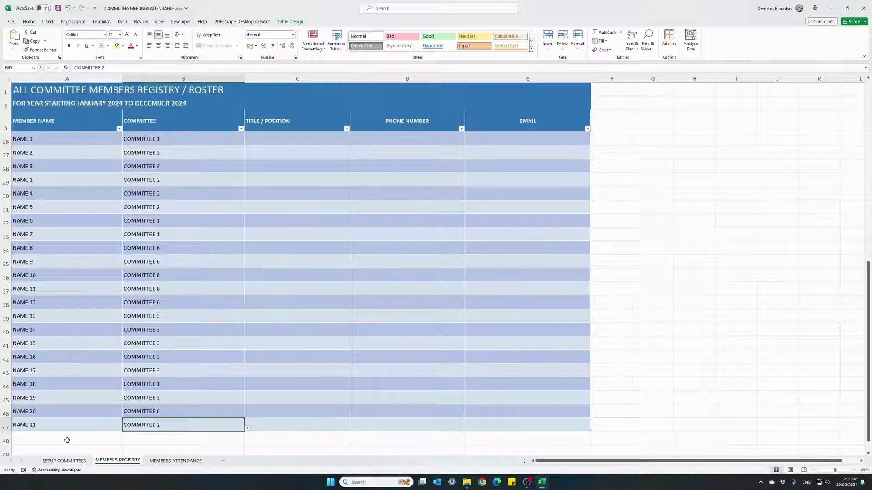
# Step: Add a NAME 21 row 48 below the registry, assigned to COMMITTEE 2
pyautogui.click(65, 439)
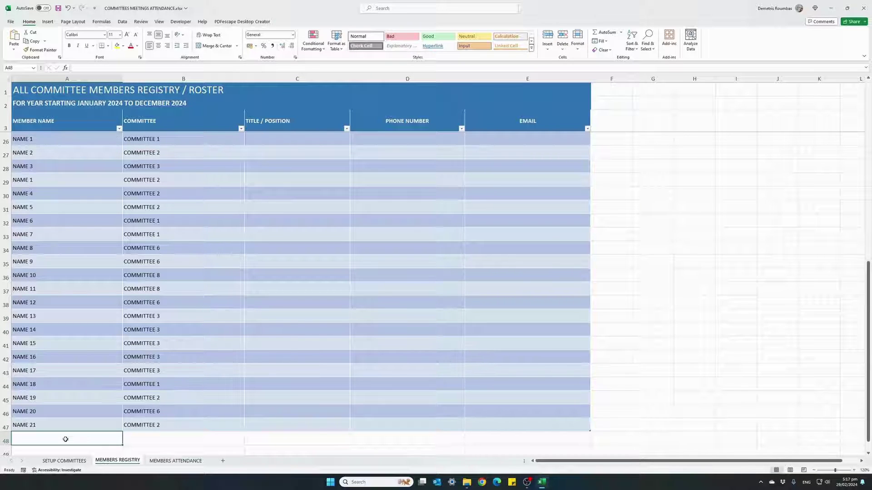
pyautogui.write('NAME 21')
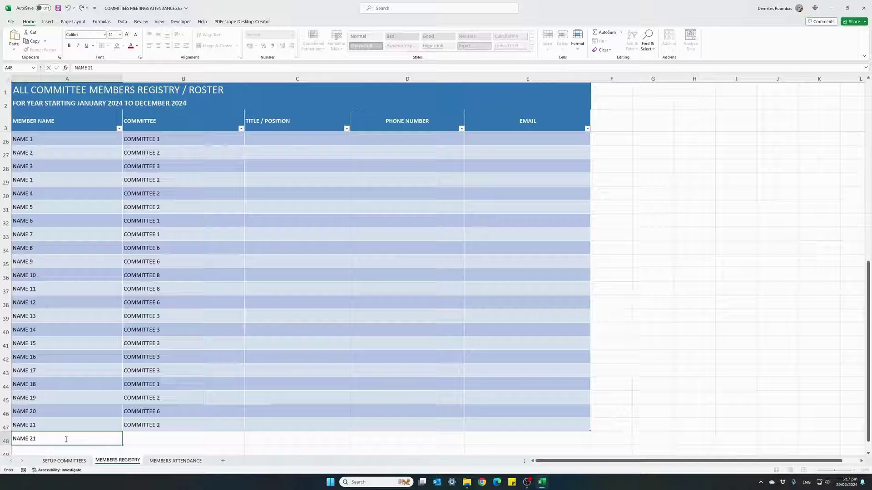
pyautogui.press('Tab')
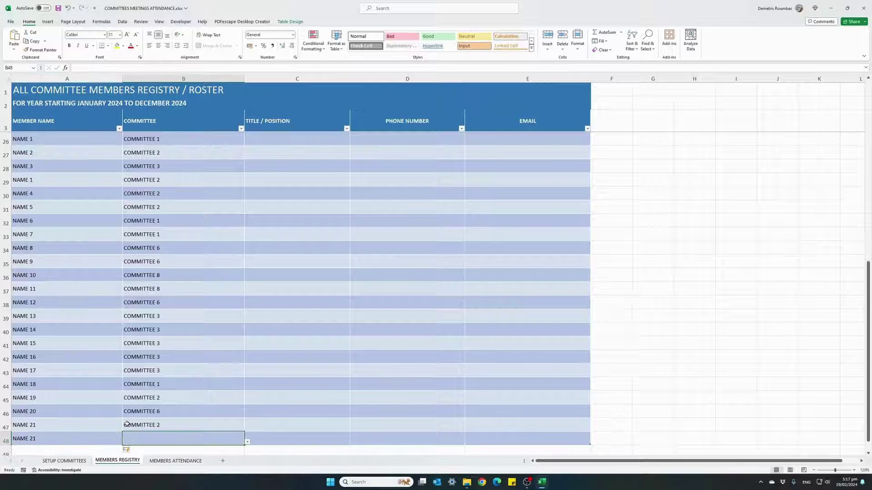
pyautogui.click(248, 442)
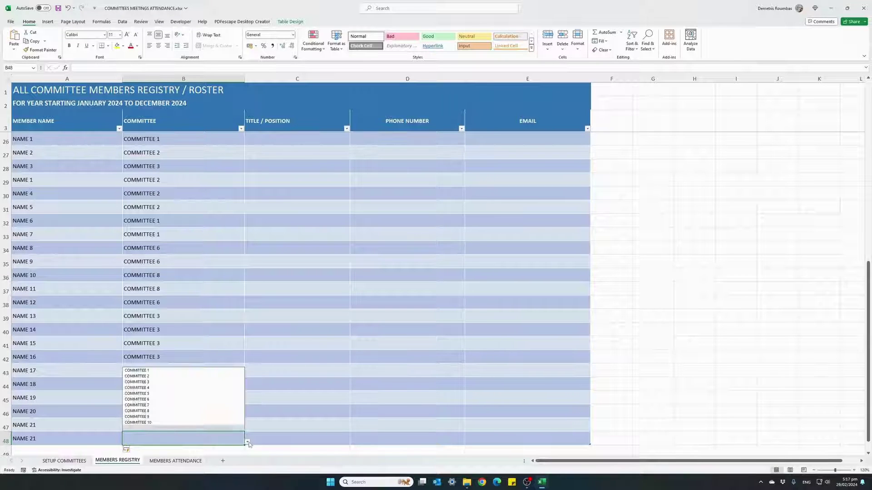
pyautogui.click(156, 376)
# Step: Add another NAME 21 row 49 assigned to COMMITTEE 3
pyautogui.click(68, 452)
pyautogui.scroll(-2, 72, 438)
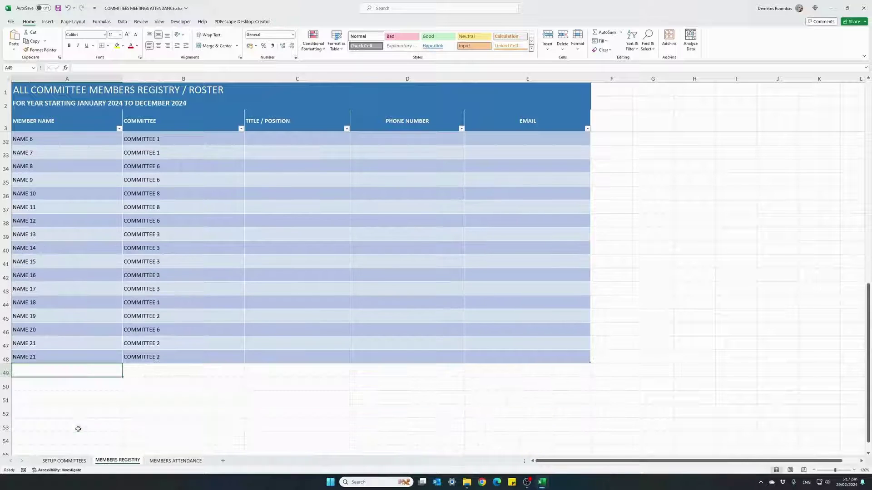
pyautogui.write('N')
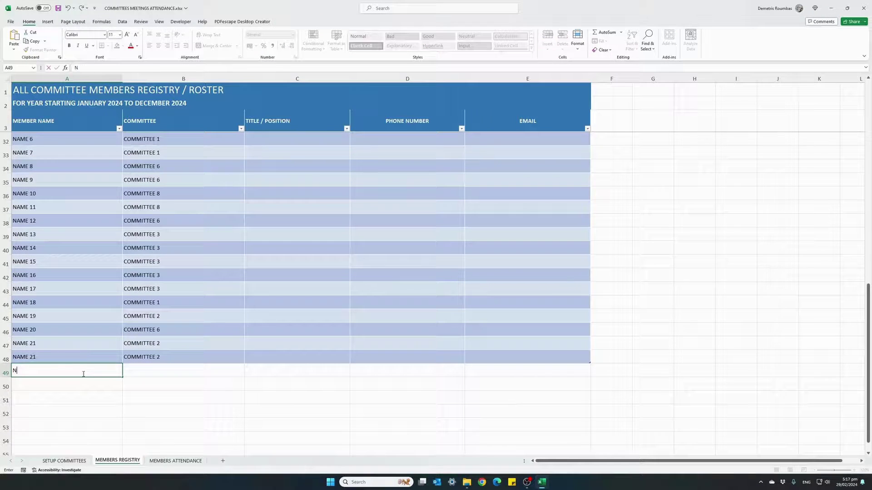
pyautogui.write('AME 21')
pyautogui.press('Tab')
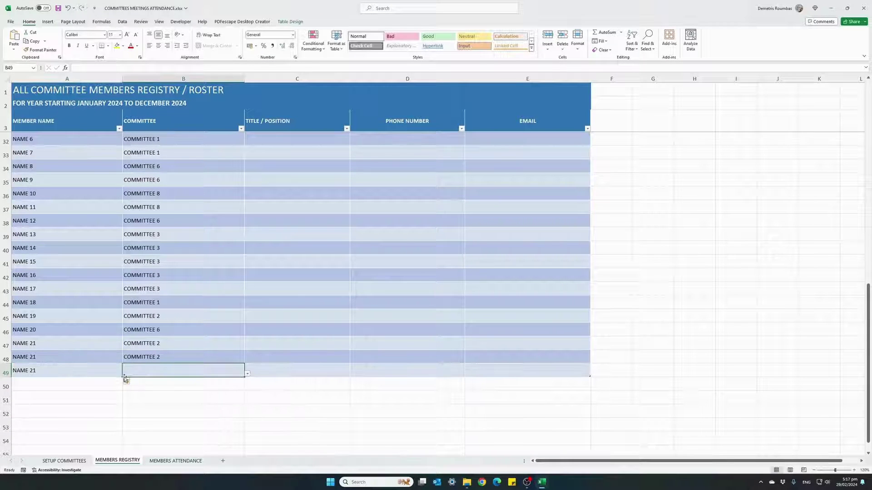
pyautogui.click(248, 374)
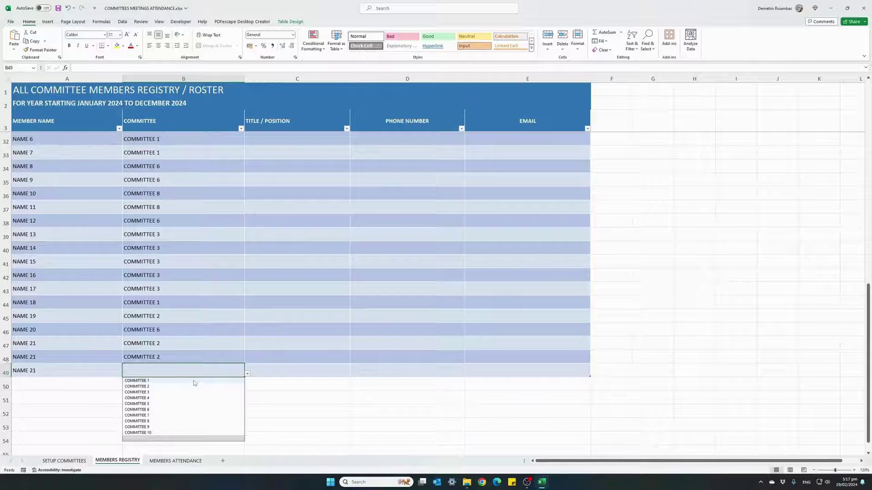
pyautogui.click(182, 392)
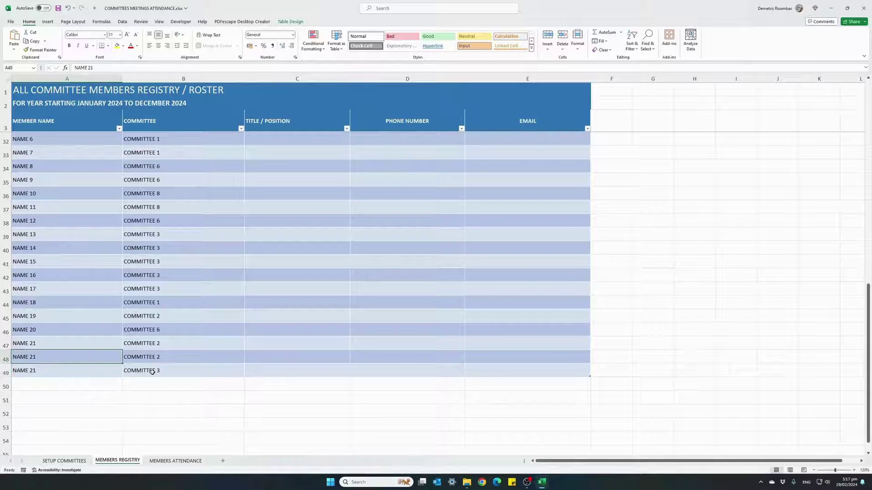
# Step: Change row 48's committee to COMMITTEE 3 and row 49's to COMMITTEE 6
pyautogui.click(63, 346)
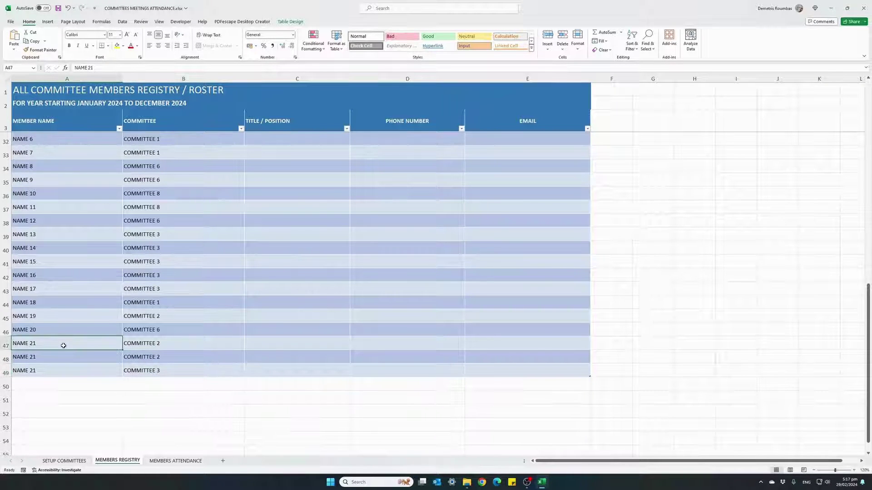
pyautogui.click(176, 346)
pyautogui.click(196, 360)
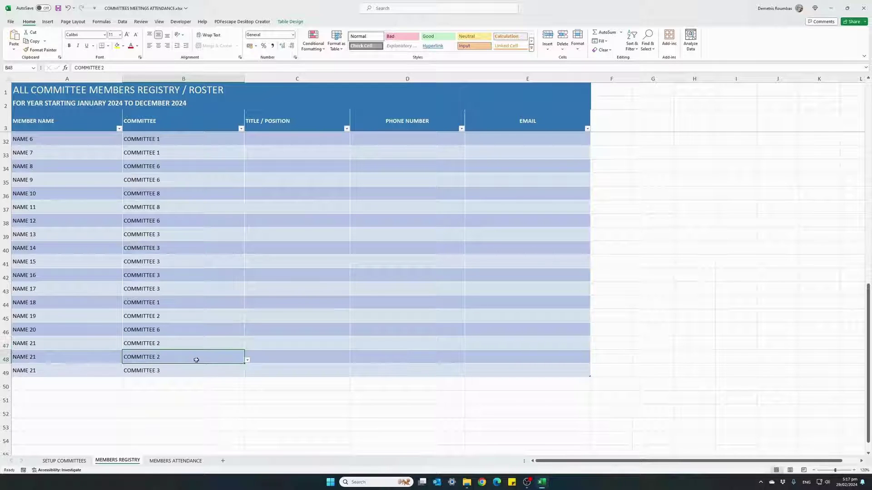
pyautogui.click(247, 362)
pyautogui.click(176, 382)
pyautogui.click(193, 369)
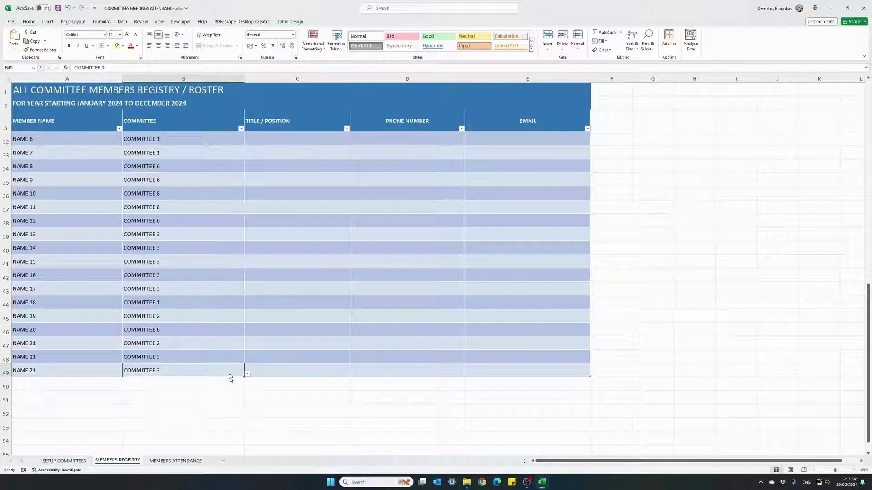
pyautogui.click(247, 373)
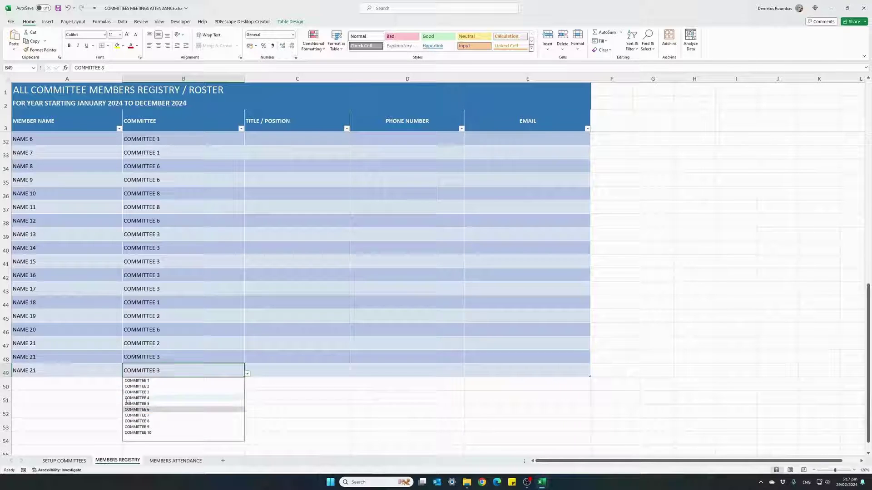
pyautogui.click(137, 409)
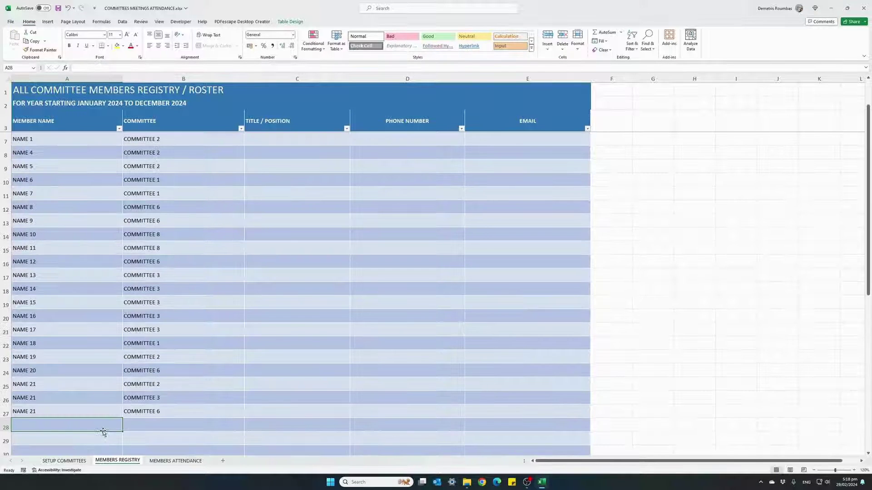
pyautogui.scroll(1, 103, 432)
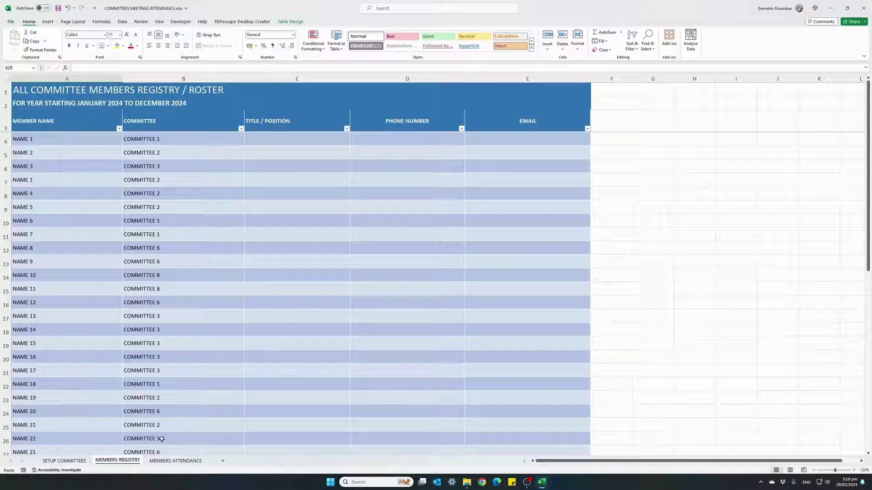
# Step: Switch to the MEMBERS ATTENDANCE sheet and view each member's committee and zero totals
pyautogui.click(174, 462)
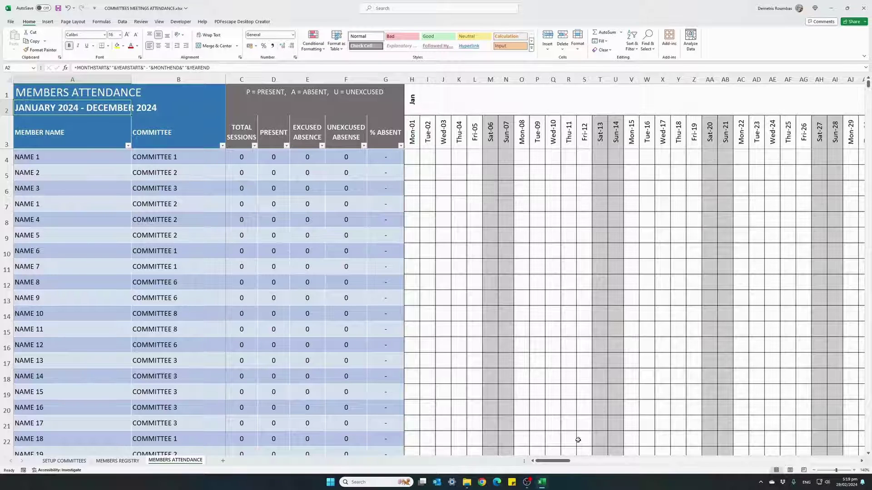
pyautogui.moveTo(556, 464)
pyautogui.mouseDown()
pyautogui.moveTo(838, 456)
pyautogui.moveTo(553, 461)
pyautogui.mouseUp()
# Step: Filter the COMMITTEE column to show only COMMITTEE 2 members
pyautogui.click(222, 146)
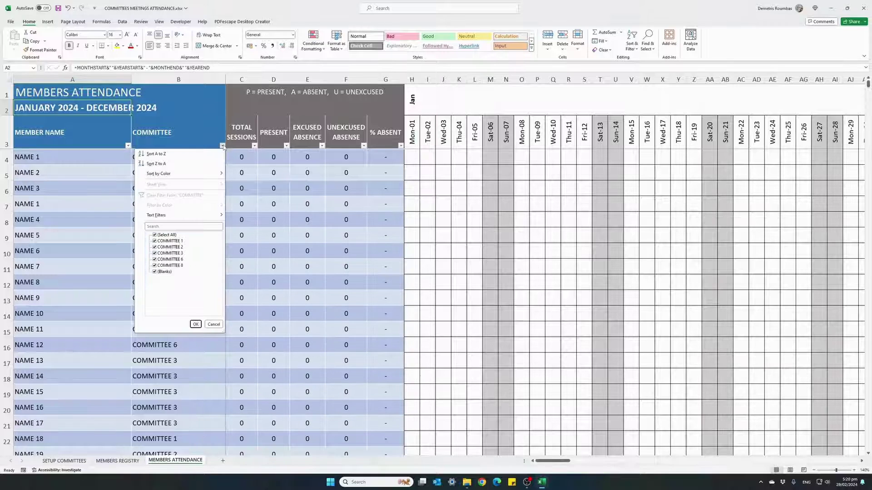
pyautogui.click(165, 236)
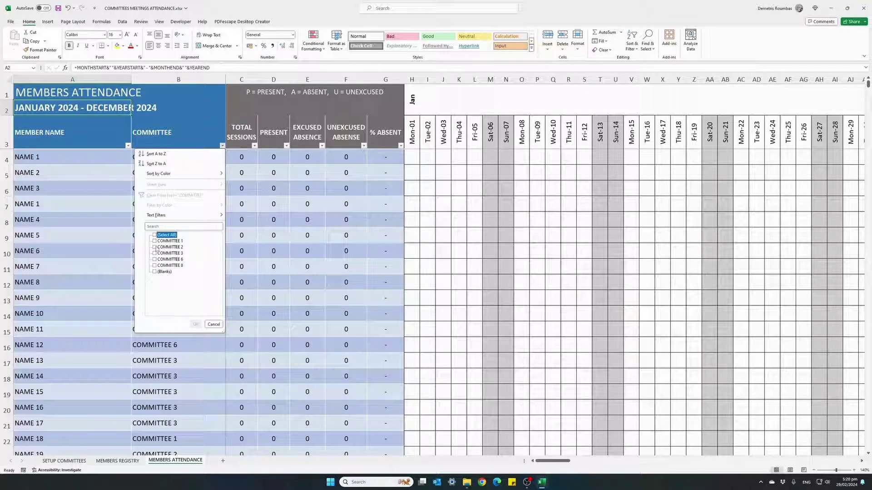
pyautogui.click(155, 248)
pyautogui.click(195, 324)
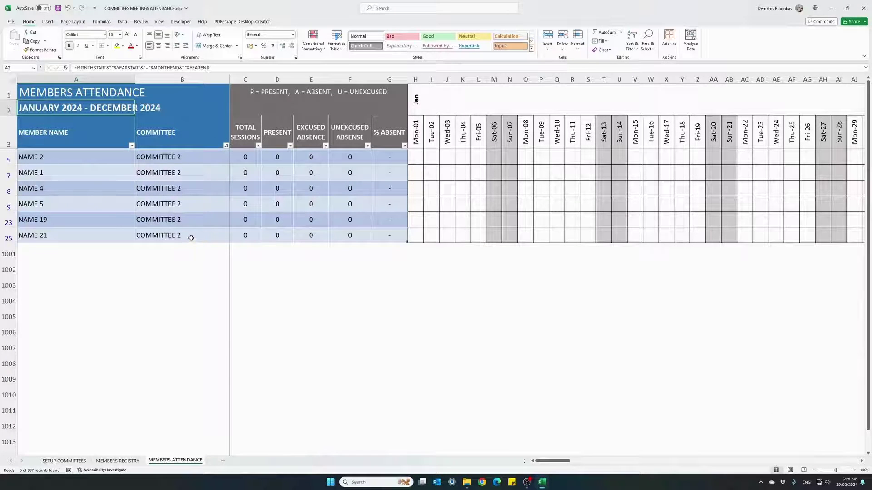
# Step: Mark the first COMMITTEE 2 member P in the Thu-29 column
pyautogui.moveTo(563, 461); pyautogui.dragTo(617, 465)
pyautogui.click(364, 160)
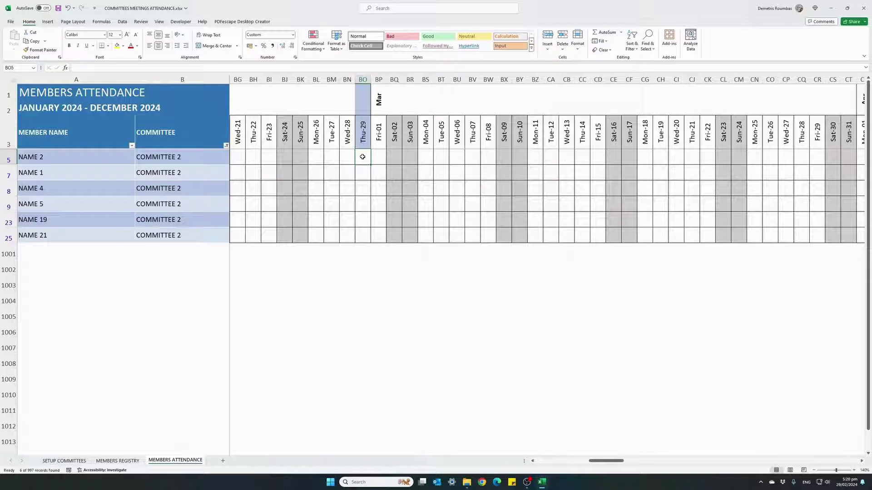
pyautogui.write('P')
pyautogui.press('Return')
# Step: Mark the remaining COMMITTEE 2 members P for Thu-29
pyautogui.write('P')
pyautogui.press('Return')
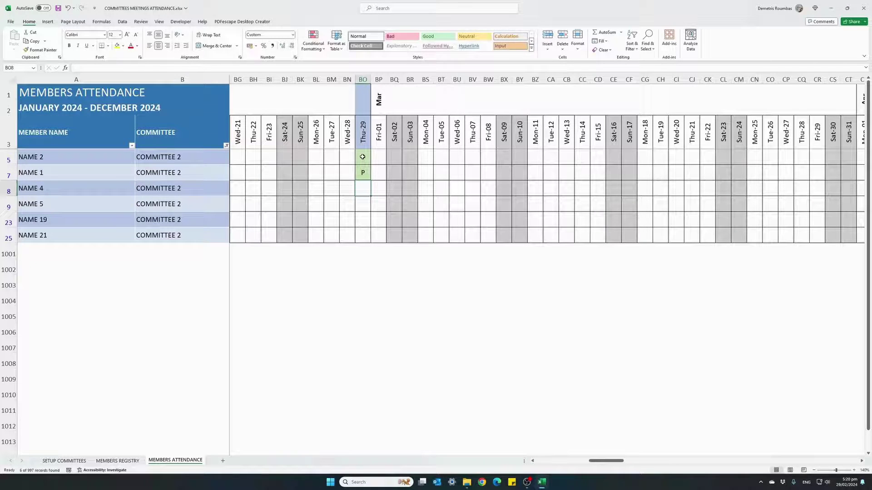
pyautogui.write('P')
pyautogui.press('Return')
pyautogui.write('P')
pyautogui.press('Return')
pyautogui.write('P')
pyautogui.press('Return')
pyautogui.write('P')
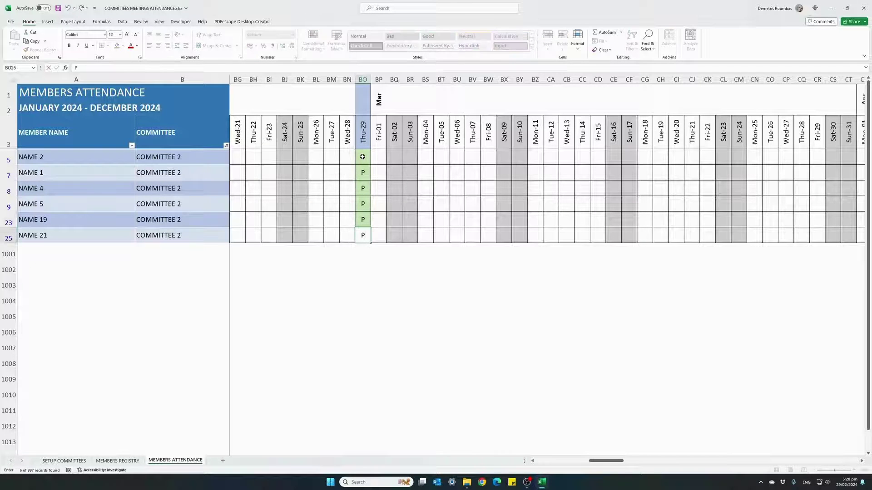
pyautogui.press('Return')
# Step: Change NAME 1's Thu-29 mark to A and NAME 4's to U, then view the totals
pyautogui.press('Up')
pyautogui.press('Up')
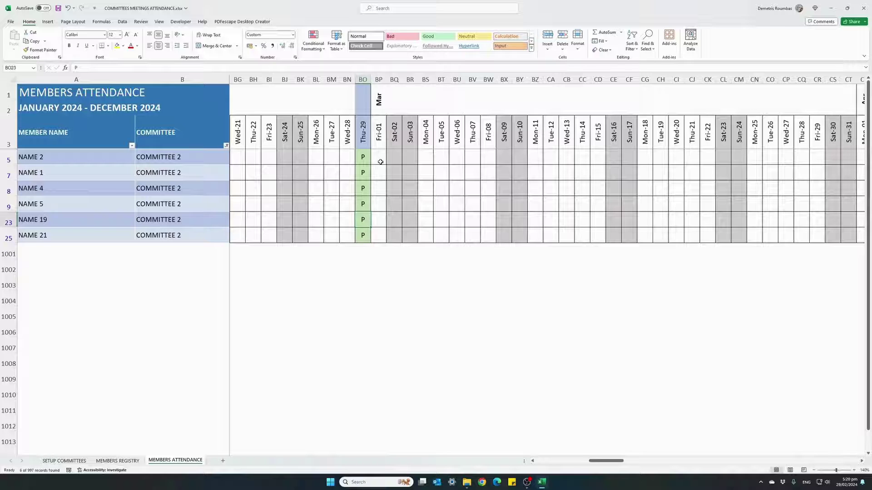
pyautogui.press('Up')
pyautogui.press('Up')
pyautogui.press('Up')
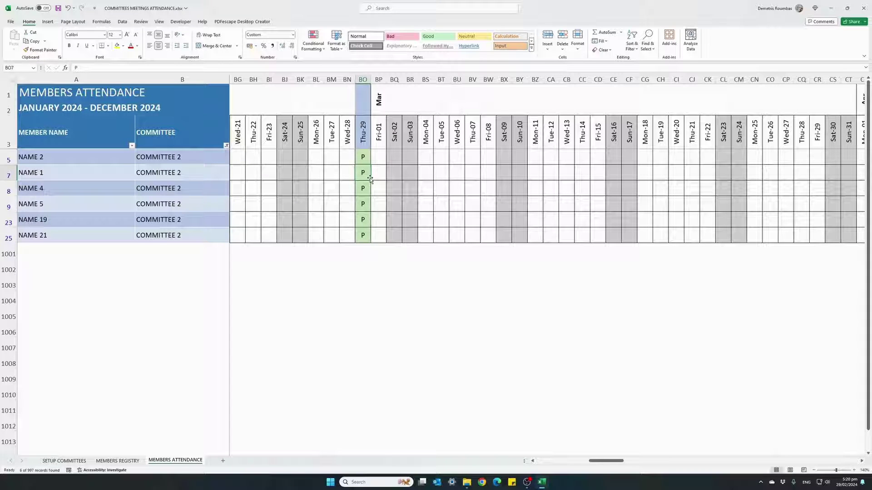
pyautogui.write('A')
pyautogui.press('Return')
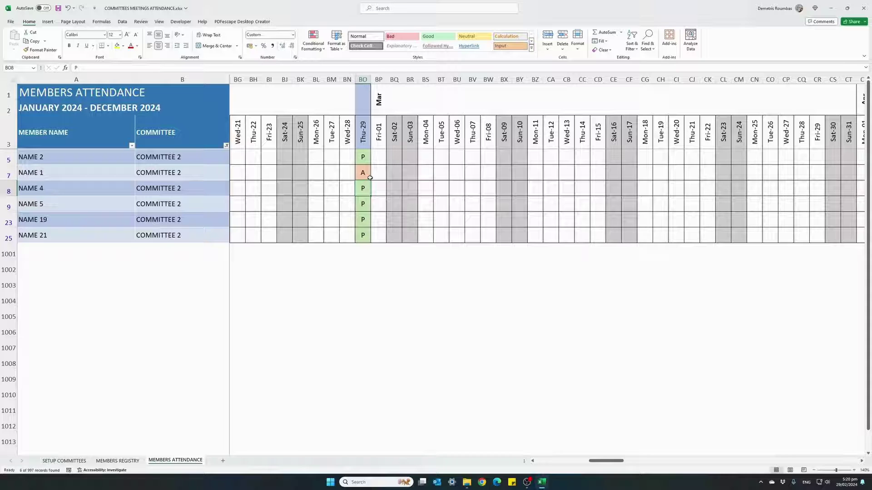
pyautogui.write('U')
pyautogui.press('Return')
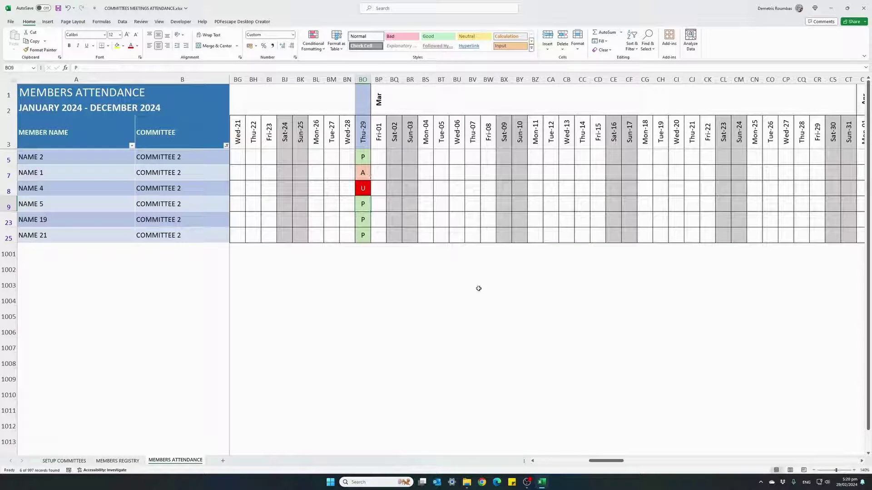
pyautogui.moveTo(595, 461); pyautogui.dragTo(541, 461)
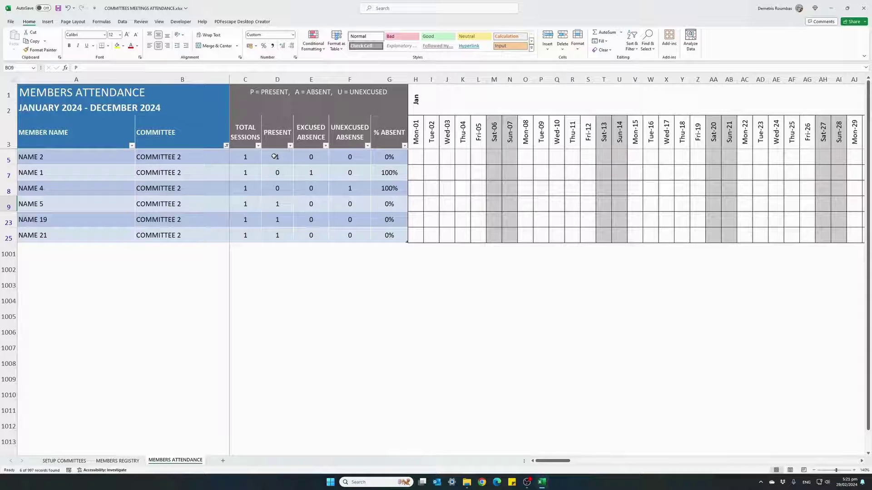
pyautogui.click(274, 156)
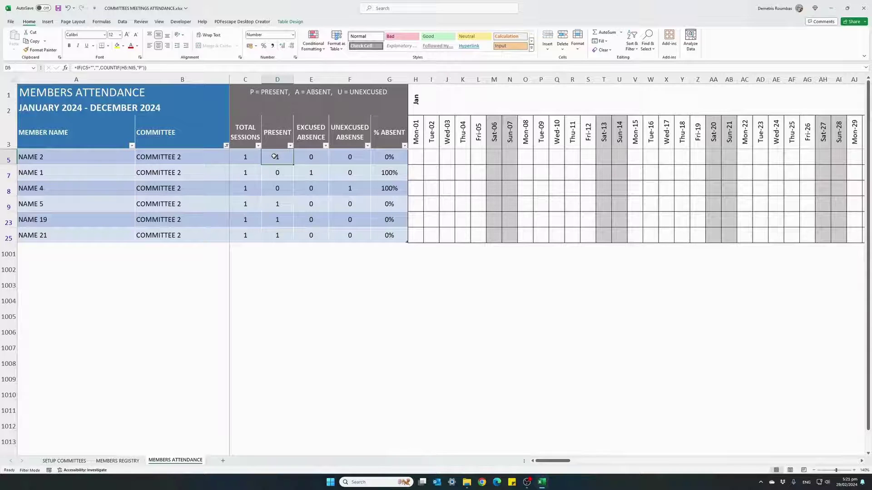
pyautogui.click(306, 155)
pyautogui.click(339, 157)
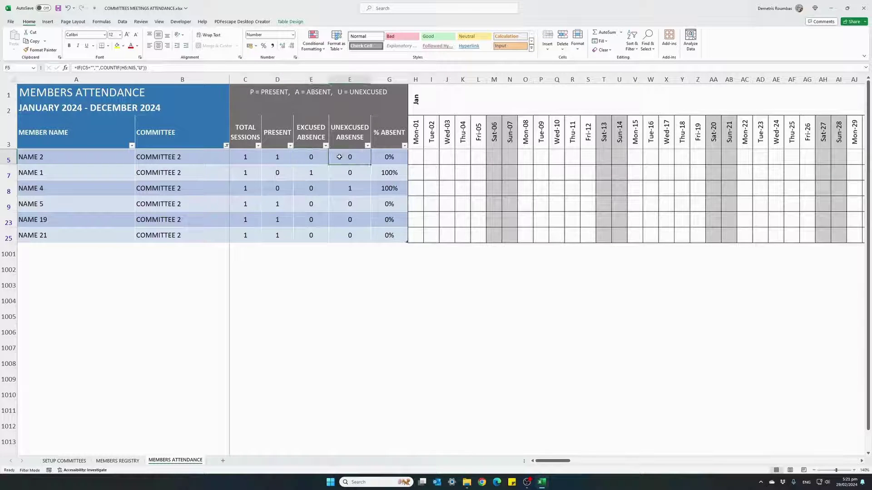
pyautogui.click(316, 157)
pyautogui.click(337, 157)
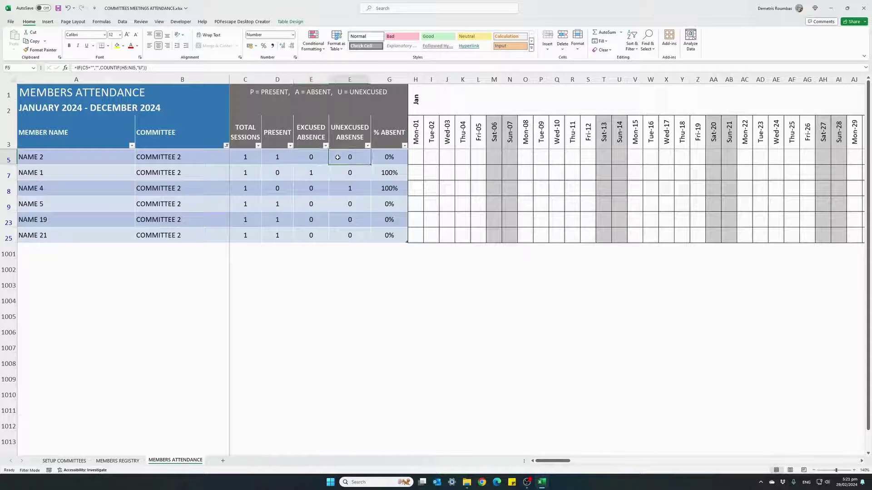
pyautogui.click(382, 158)
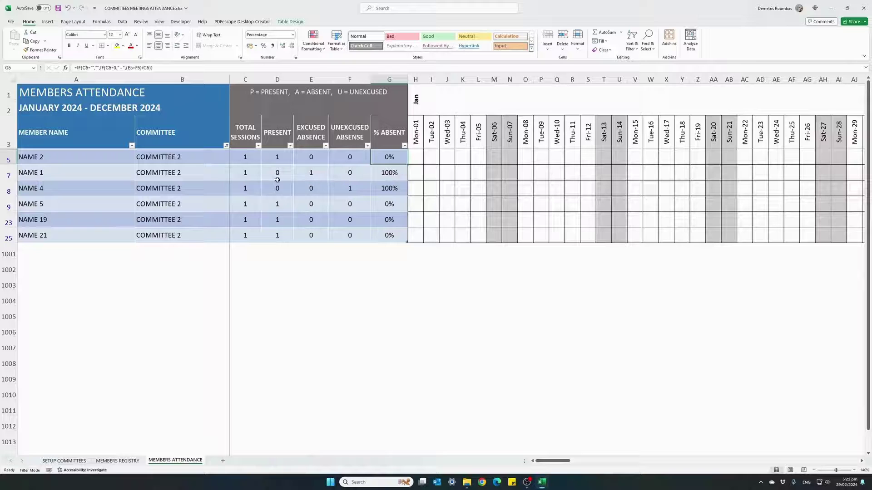
pyautogui.click(97, 174)
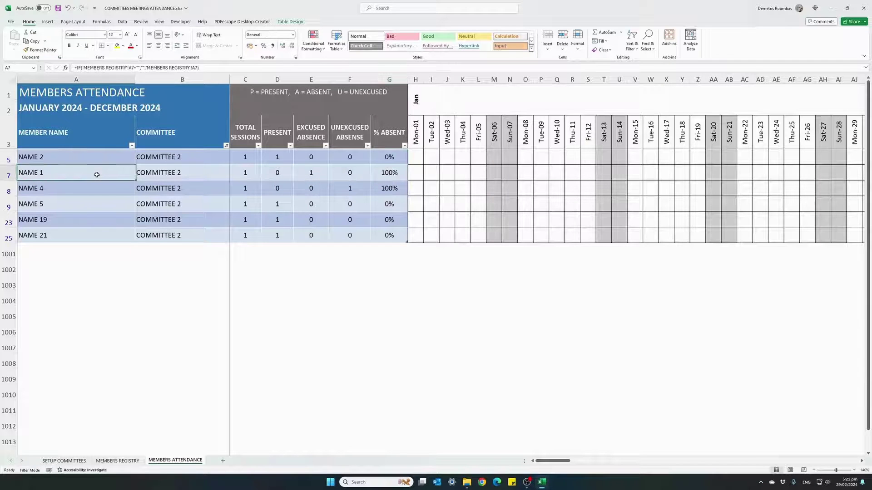
pyautogui.click(251, 175)
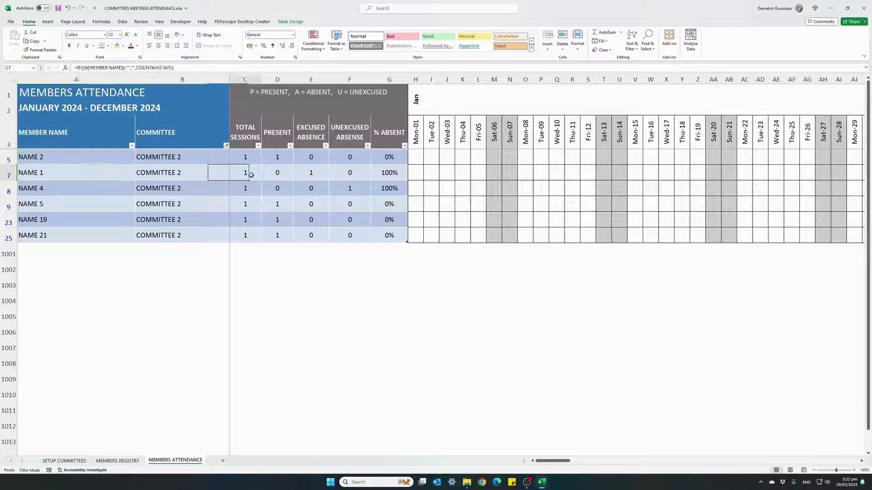
pyautogui.click(319, 175)
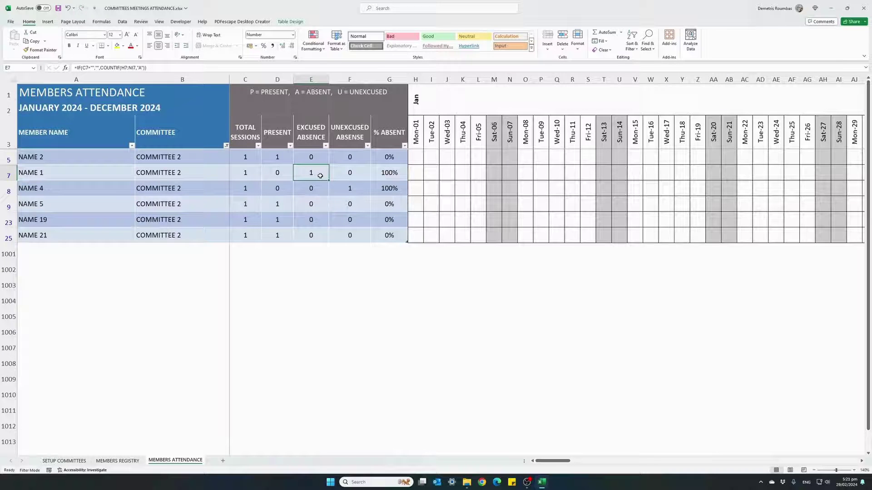
pyautogui.click(374, 172)
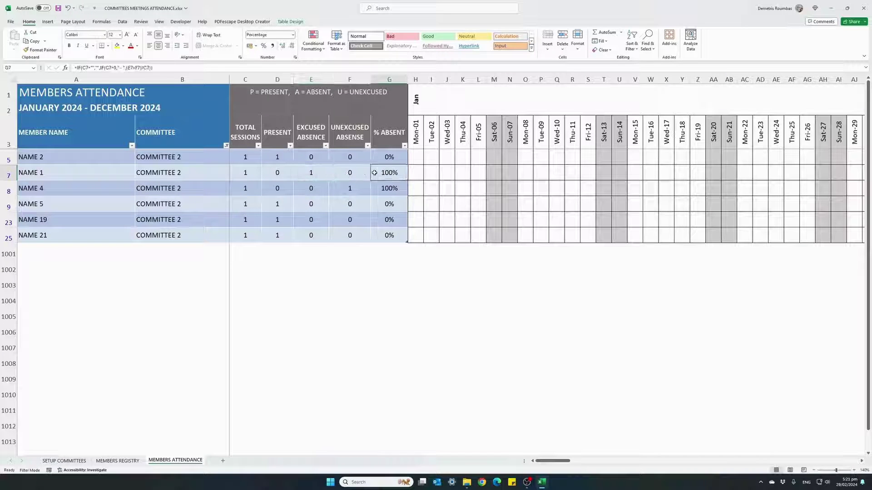
# Step: Enter P for each Committee 2 member down the Mon-08 column, starting at NAME 2
pyautogui.click(524, 156)
pyautogui.write('P')
pyautogui.press('Return')
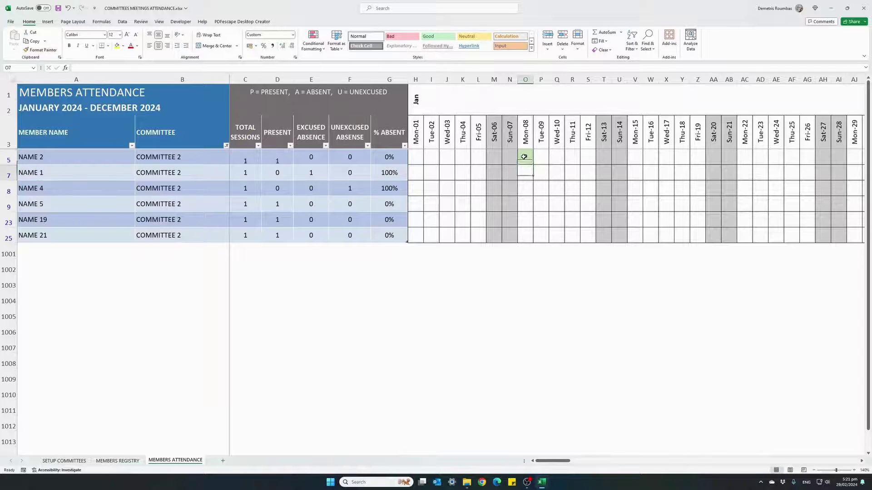
pyautogui.write('P')
pyautogui.press('Return')
pyautogui.write('P')
pyautogui.press('Return')
pyautogui.write('P')
pyautogui.press('Return')
pyautogui.write('P')
pyautogui.press('Return')
pyautogui.write('P')
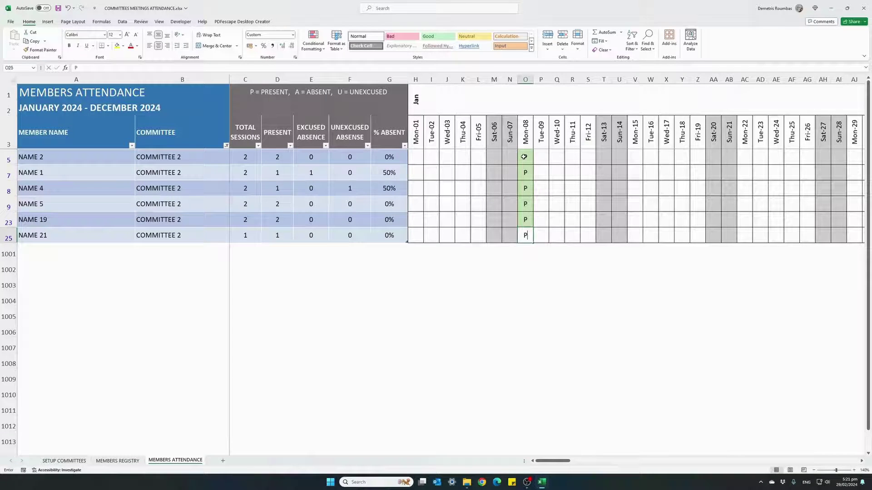
pyautogui.press('Return')
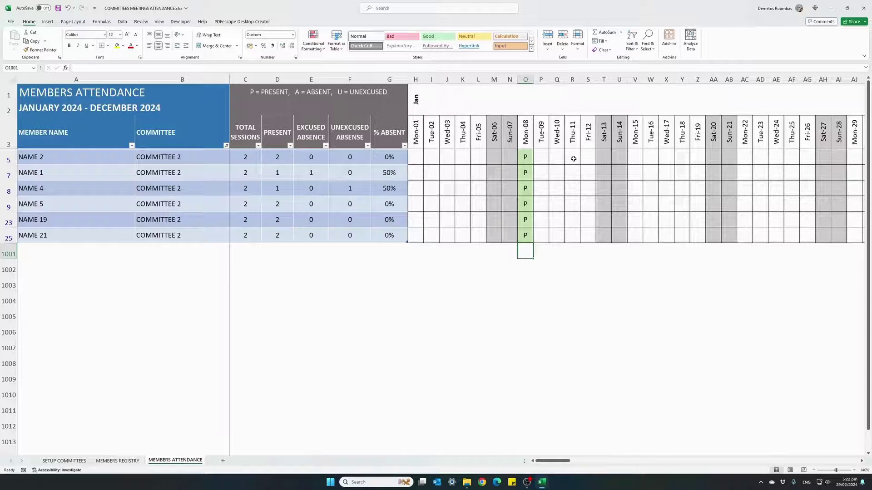
pyautogui.click(227, 146)
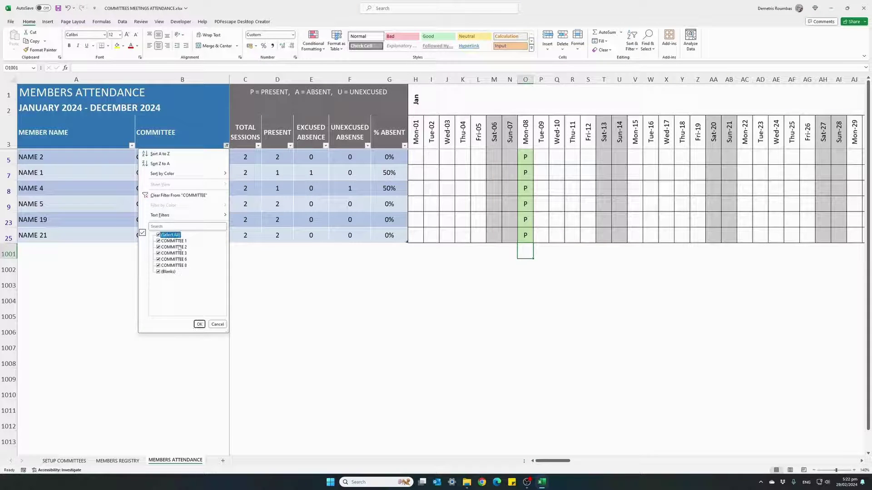
# Step: Clear the COMMITTEE filter, then filter it to show COMMITTEE 1 only
pyautogui.click(199, 324)
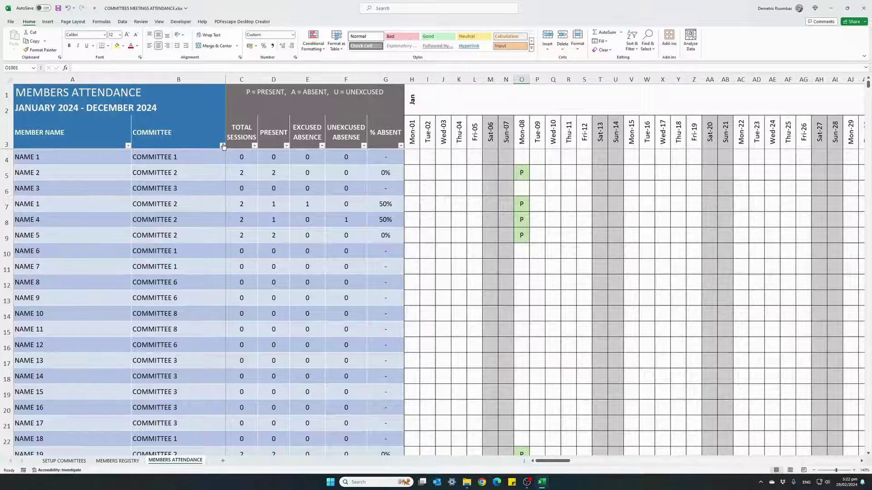
pyautogui.click(222, 146)
pyautogui.click(167, 235)
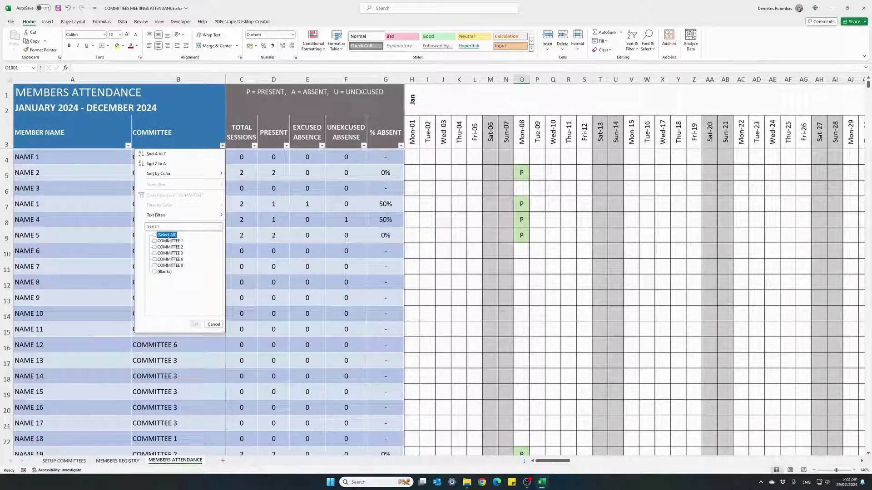
pyautogui.click(164, 241)
pyautogui.click(195, 324)
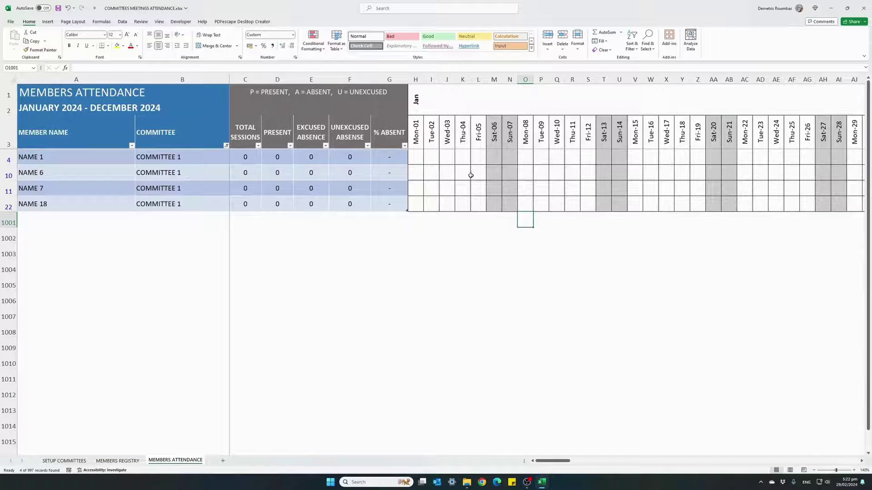
# Step: Mark the Committee 1 members P in the Wed-10 column, starting with NAME 1
pyautogui.click(559, 157)
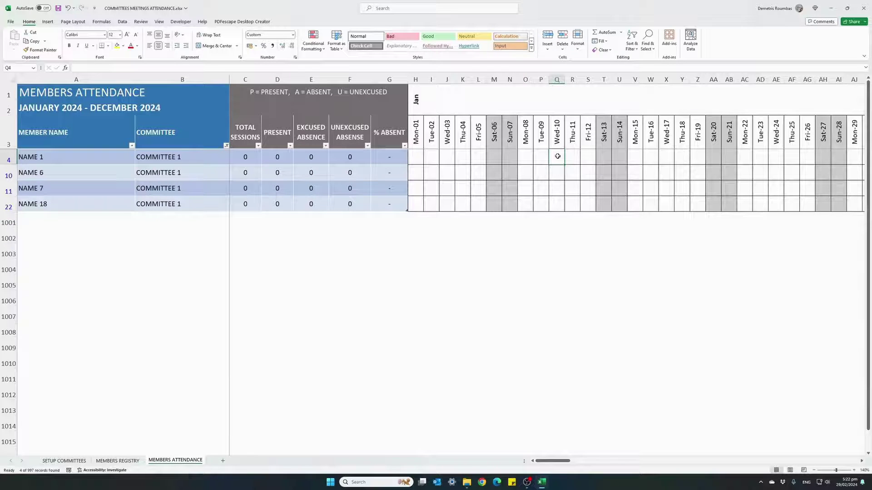
pyautogui.write('P')
pyautogui.press('Return')
pyautogui.write('P')
pyautogui.press('Return')
pyautogui.write('P')
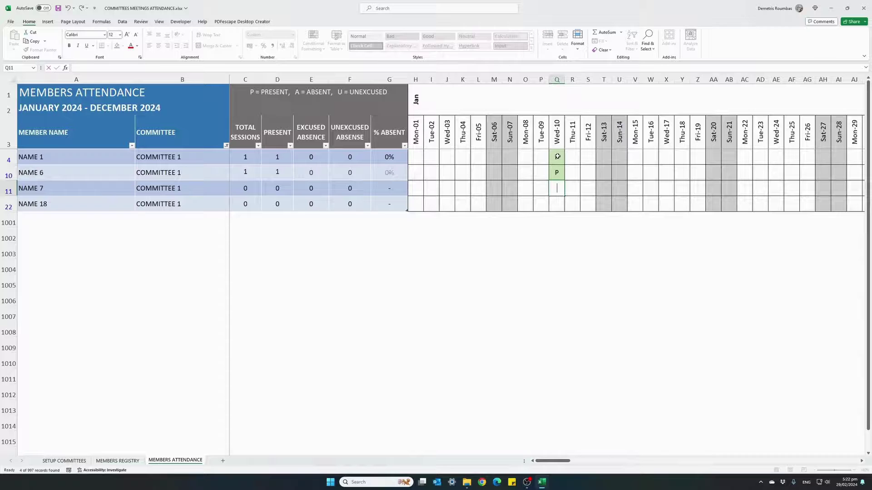
pyautogui.press('Return')
pyautogui.write('P')
pyautogui.press('Return')
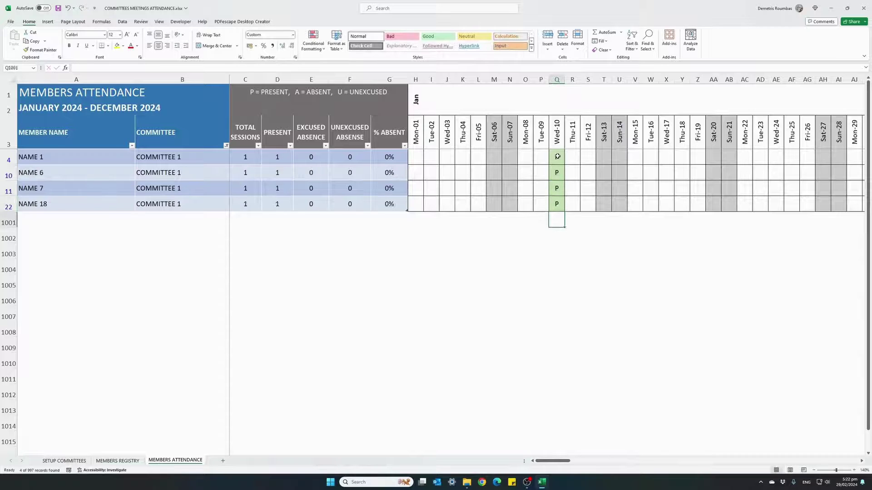
# Step: Enter P, A, A and U for the Committee 1 members under Wed-17
pyautogui.click(652, 159)
pyautogui.click(666, 161)
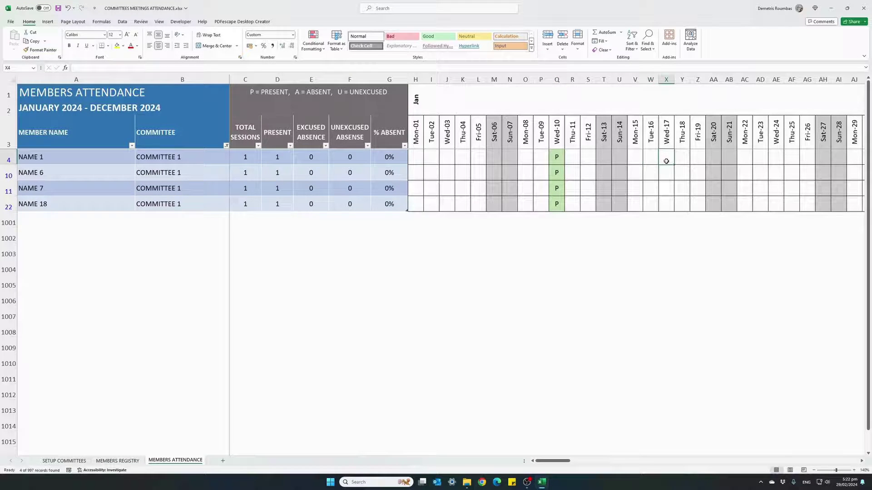
pyautogui.write('P')
pyautogui.press('Return')
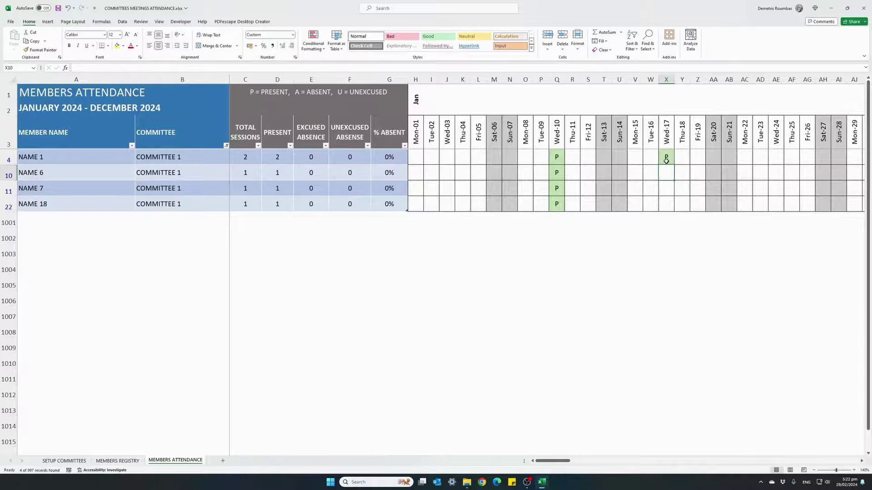
pyautogui.write('A')
pyautogui.press('Return')
pyautogui.write('A')
pyautogui.press('Return')
pyautogui.write('U')
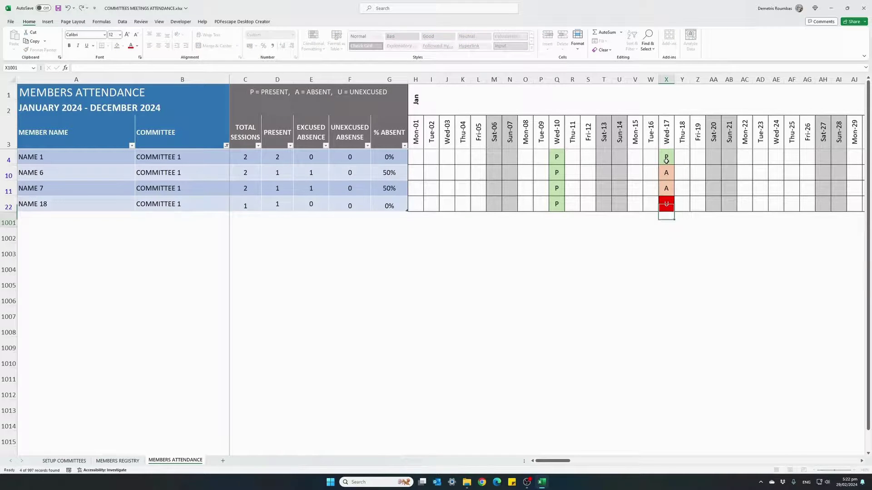
pyautogui.press('Return')
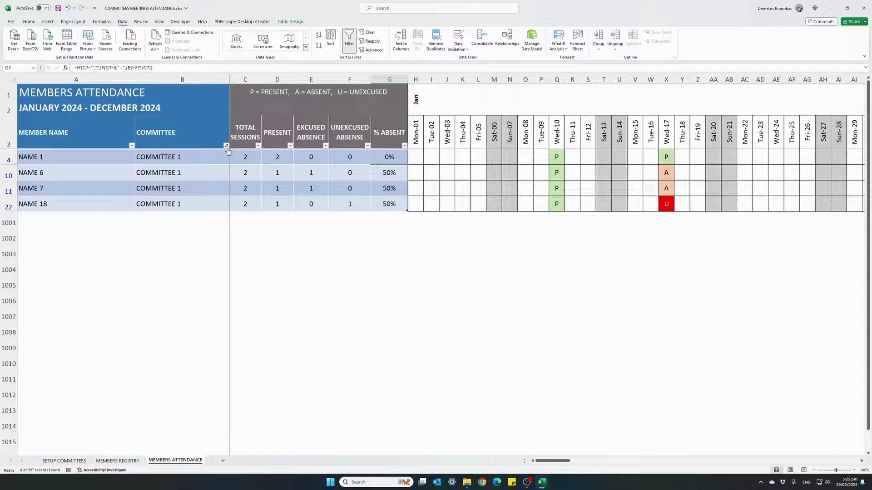
# Step: Clear the COMMITTEE filter and filter MEMBER NAME to show only NAME 1's rows
pyautogui.click(226, 146)
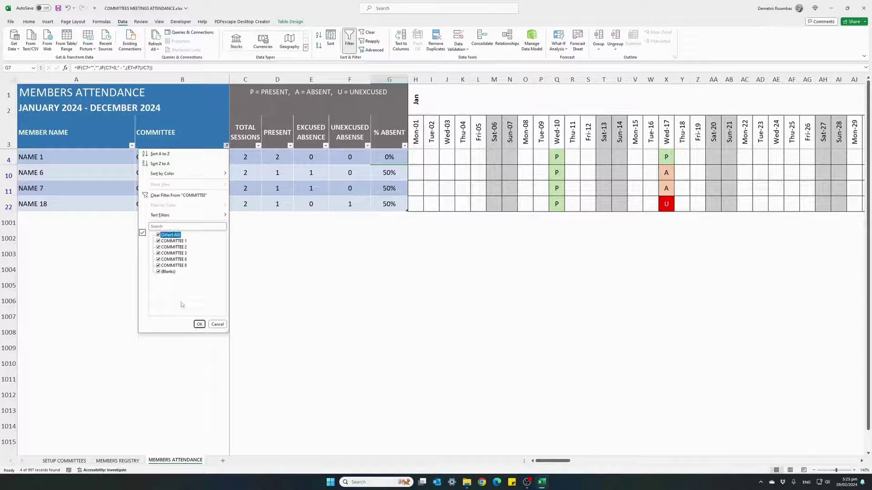
pyautogui.click(200, 324)
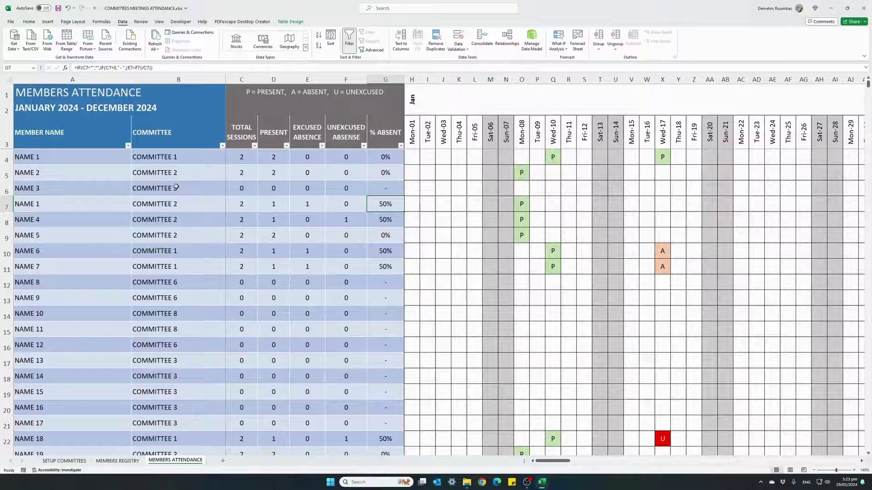
pyautogui.click(128, 146)
pyautogui.click(73, 235)
pyautogui.click(71, 242)
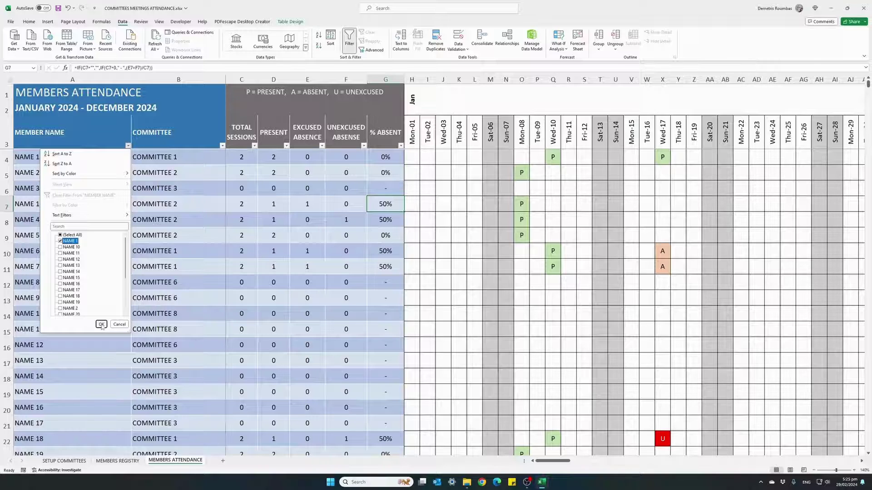
pyautogui.click(101, 324)
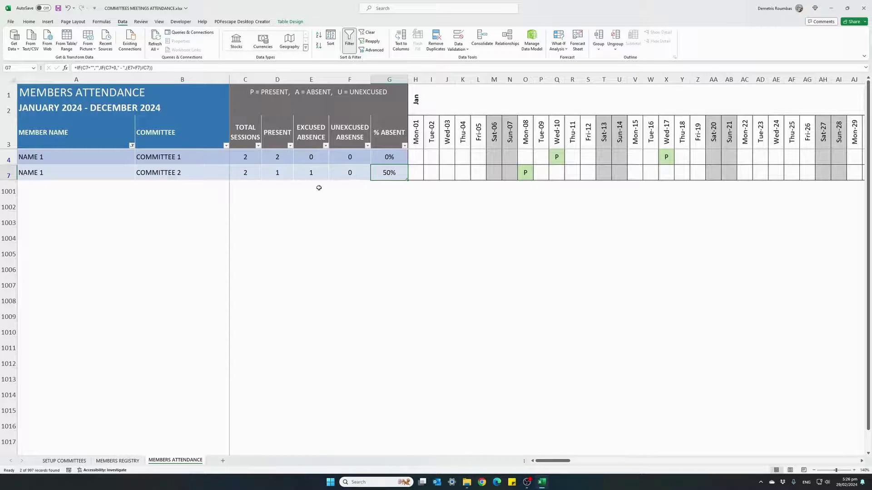
# Step: Reselect all member names in the MEMBER NAME filter so every row shows
pyautogui.click(131, 146)
pyautogui.click(80, 234)
pyautogui.click(105, 324)
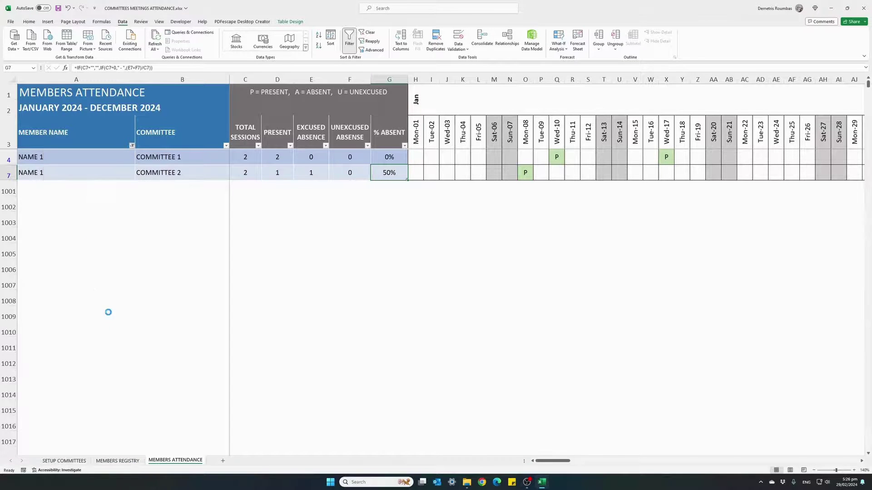
pyautogui.click(64, 461)
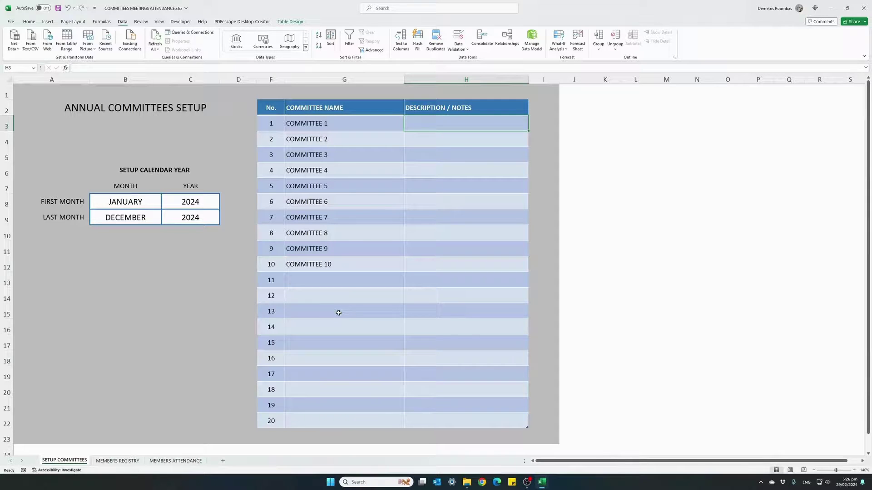
pyautogui.click(119, 461)
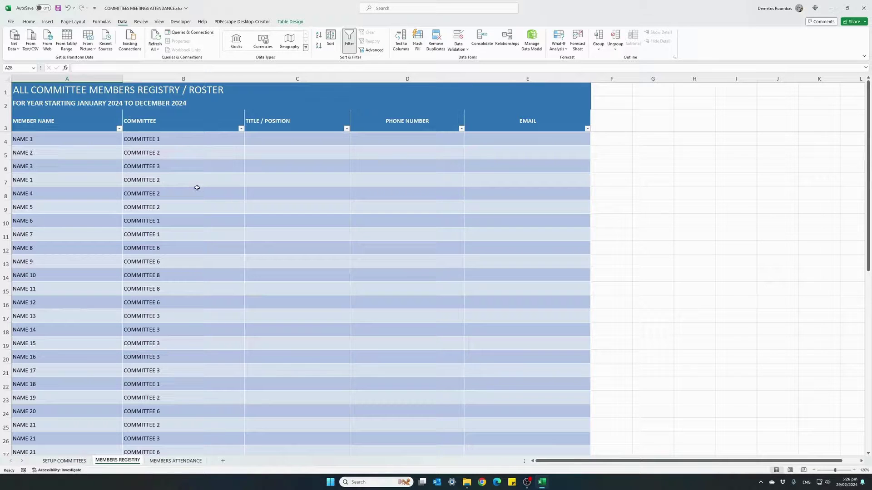
pyautogui.click(172, 461)
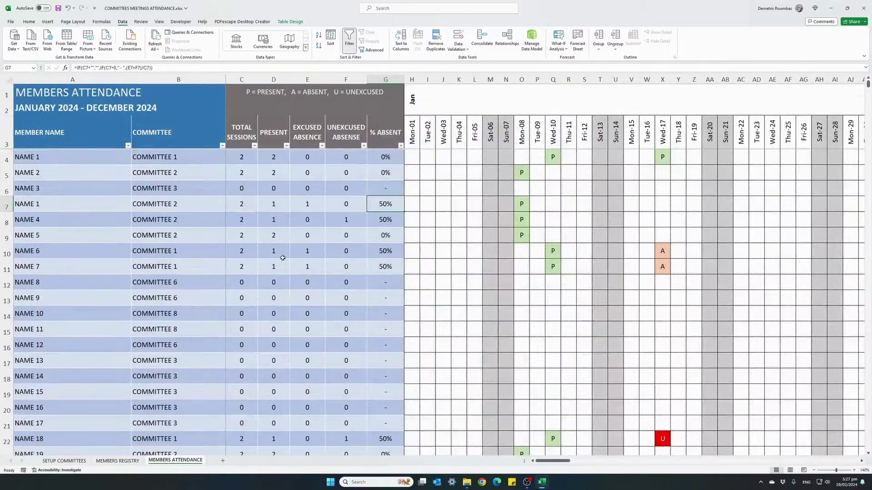